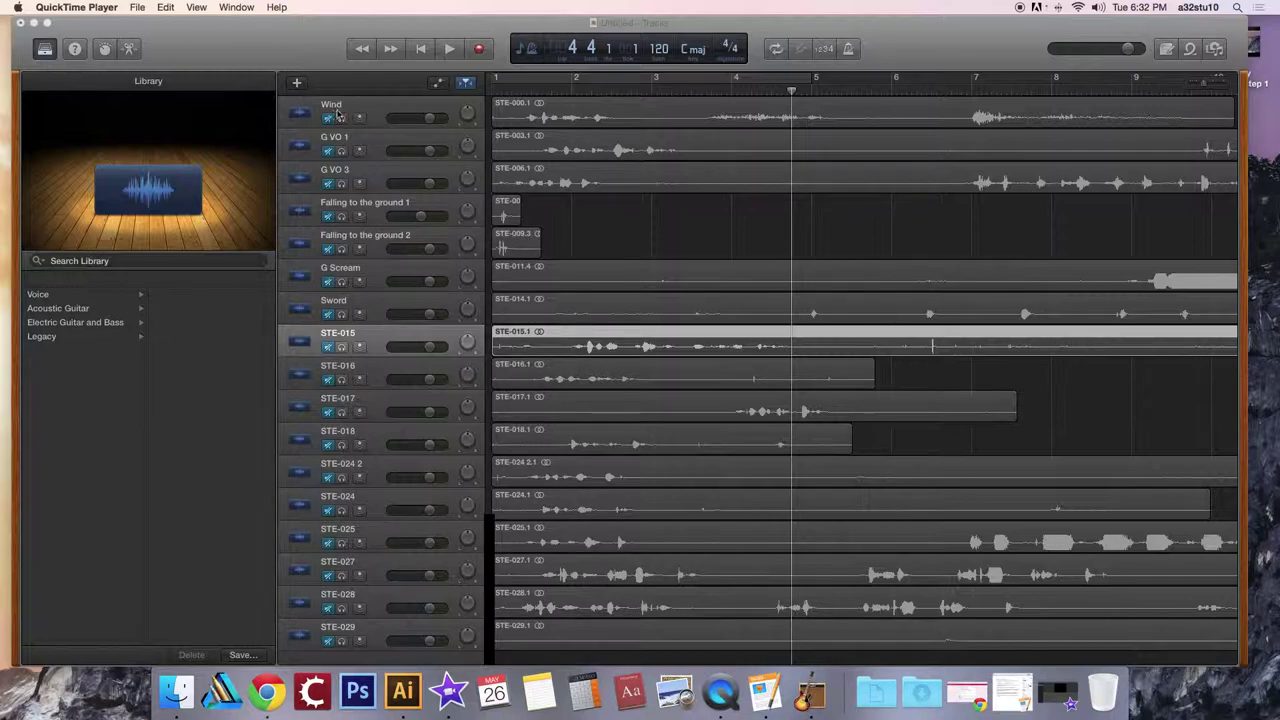
- Play the Wind sound-effect region from the song start to audition it
{"action": "left_click", "coordinate": [375, 110]}
{"action": "left_click", "coordinate": [650, 110]}
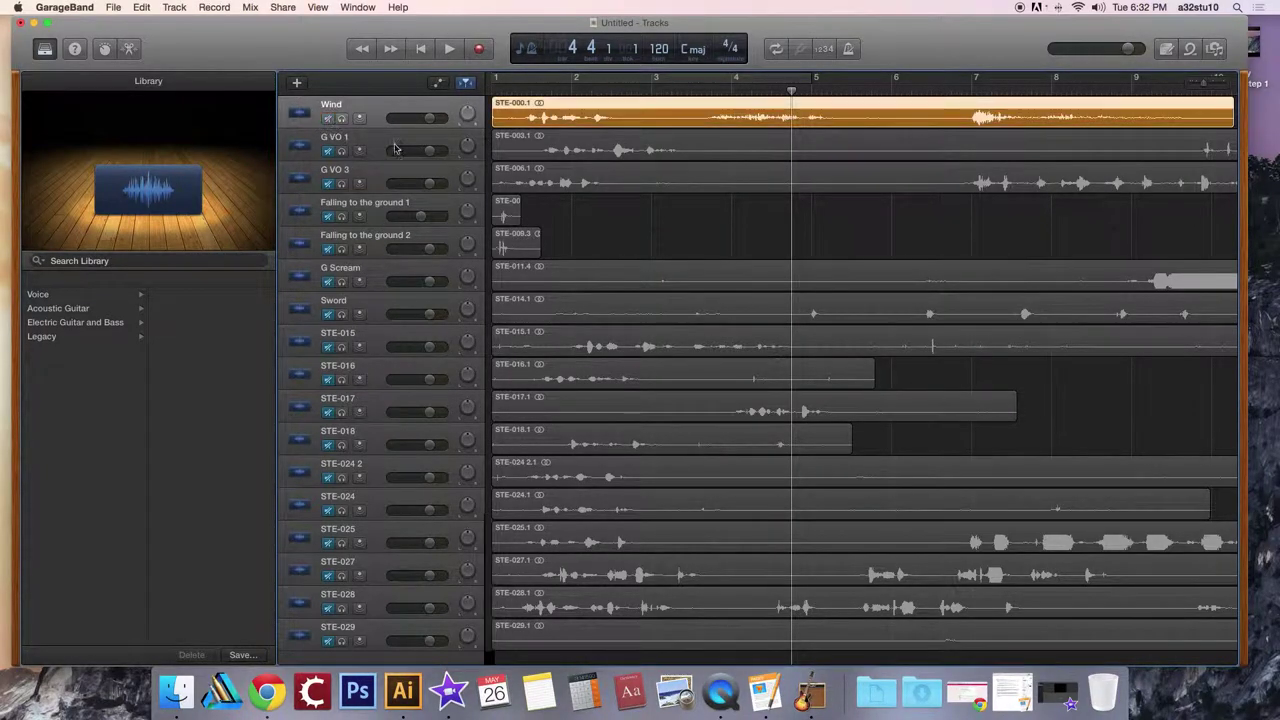
{"action": "left_click_drag", "start_coordinate": [793, 93], "coordinate": [472, 118]}
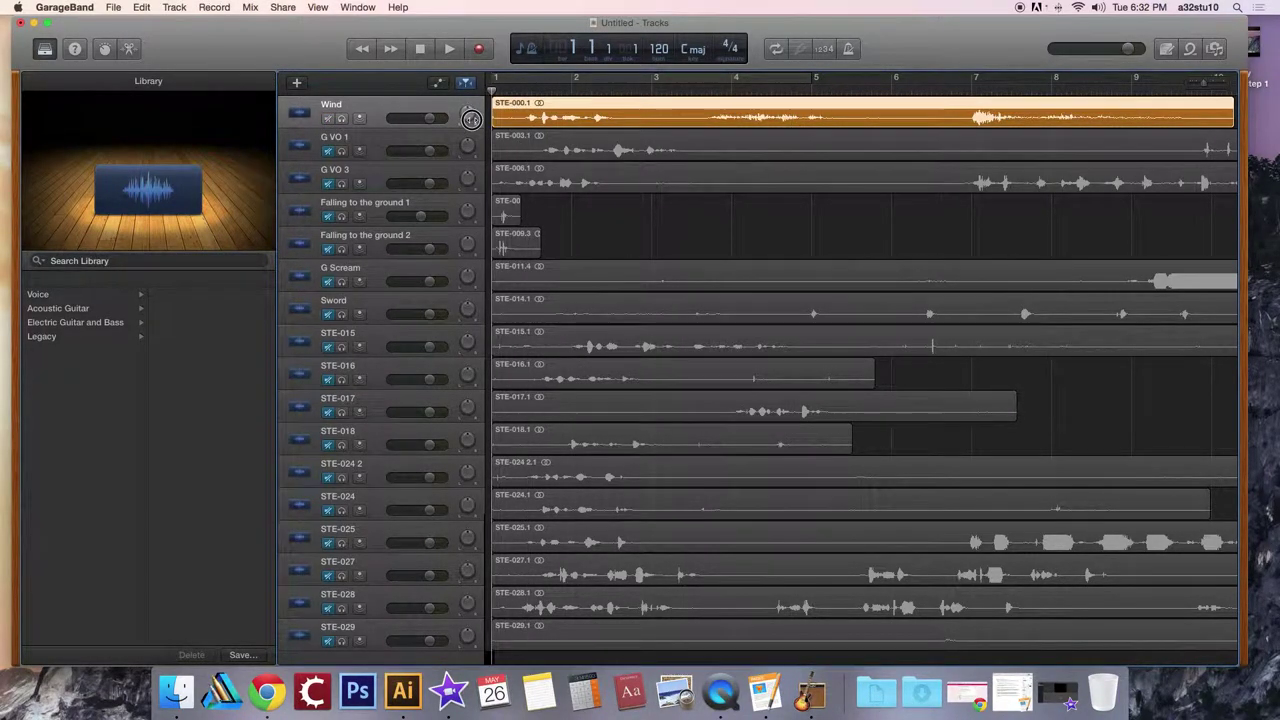
{"action": "key", "text": "space"}
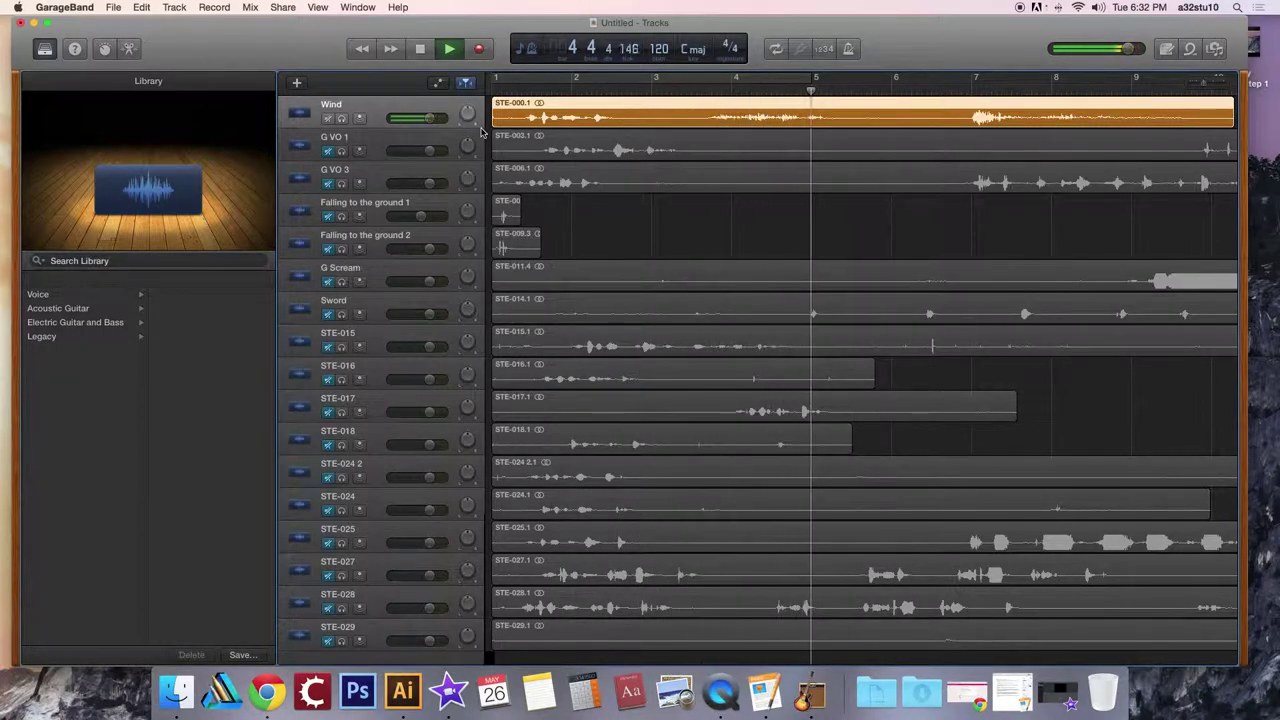
{"action": "key", "text": "space"}
{"action": "scroll", "coordinate": [480, 130], "scroll_direction": "right", "scroll_amount": 1}
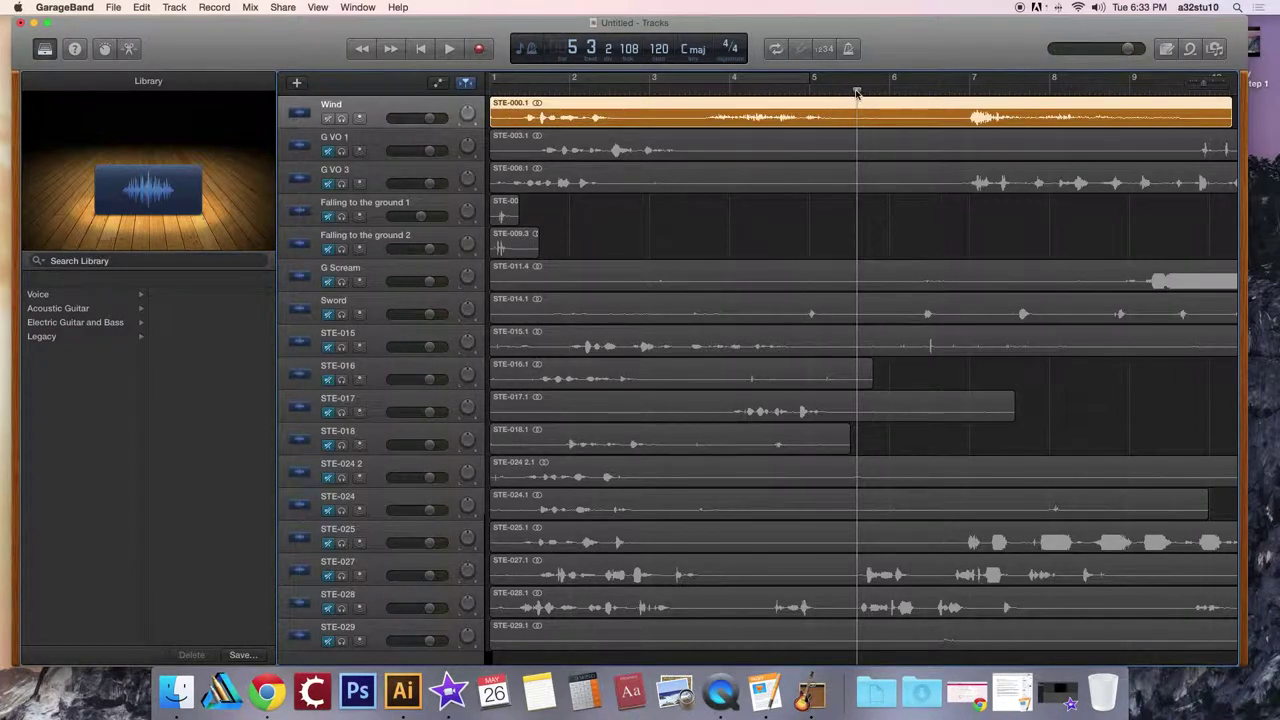
- Place the playhead at about bar 2.7, check the spot, and select the Wind region
{"action": "left_click_drag", "start_coordinate": [857, 93], "coordinate": [484, 107]}
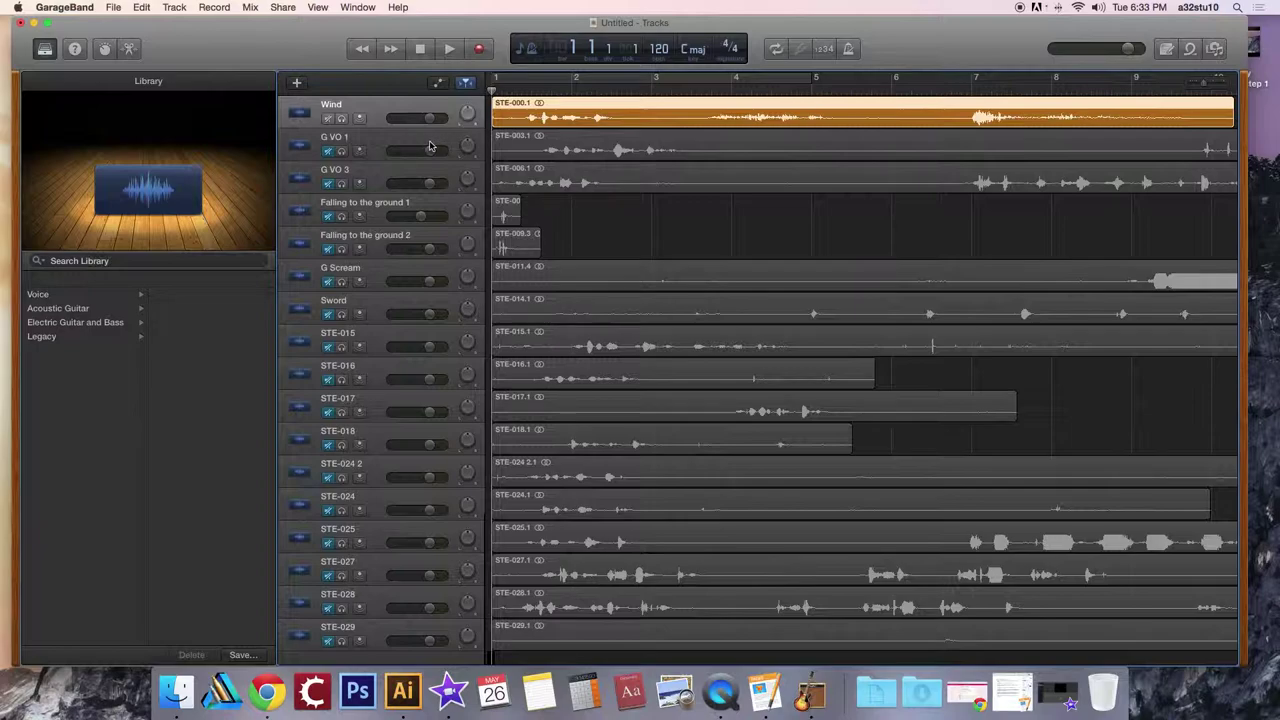
{"action": "key", "text": "space"}
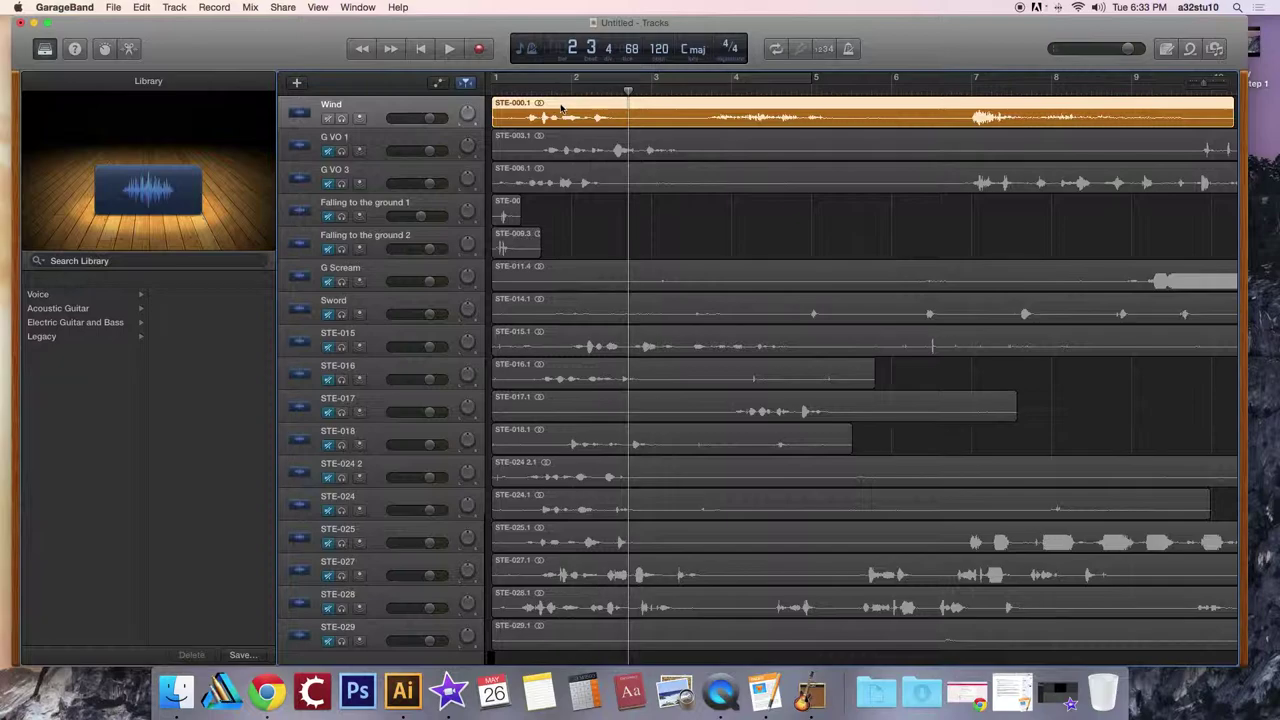
{"action": "left_click", "coordinate": [618, 112]}
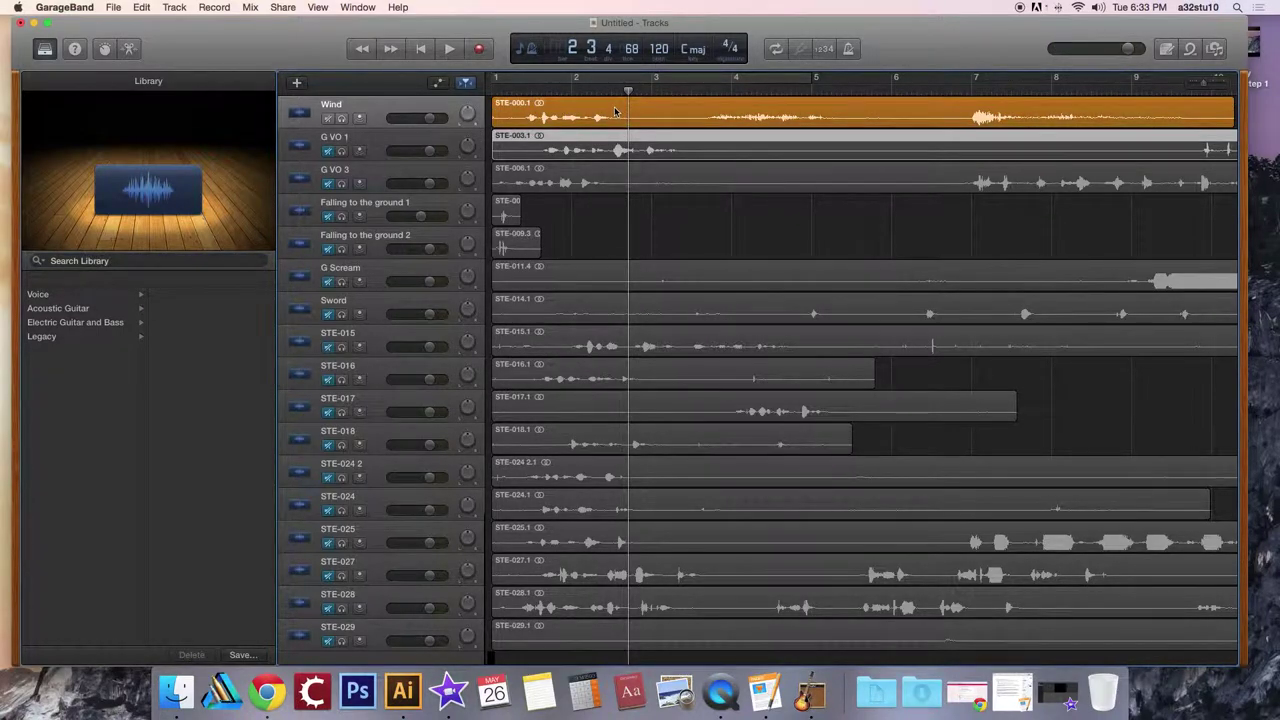
{"action": "left_click", "coordinate": [614, 110]}
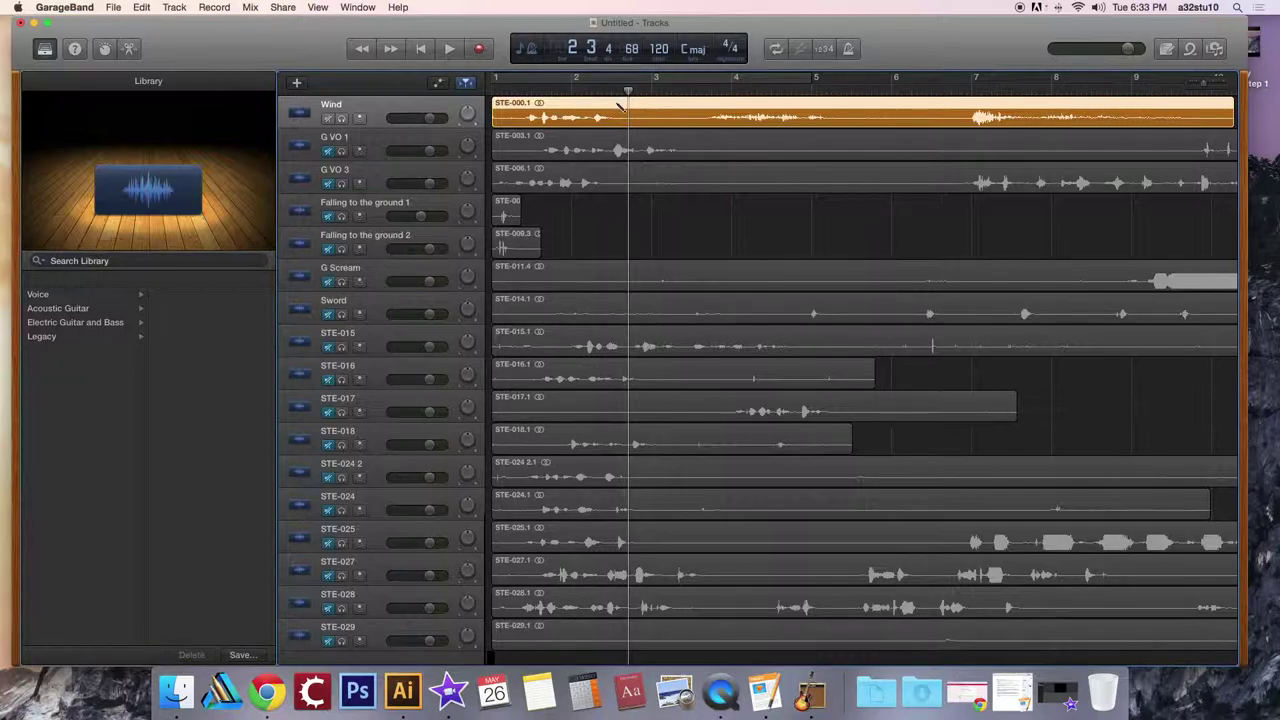
- Split Wind at the playhead, delete opening piece STE-000.2, and move STE-000.3 to bar 1
{"action": "key", "text": "super+t"}
{"action": "left_click", "coordinate": [616, 105]}
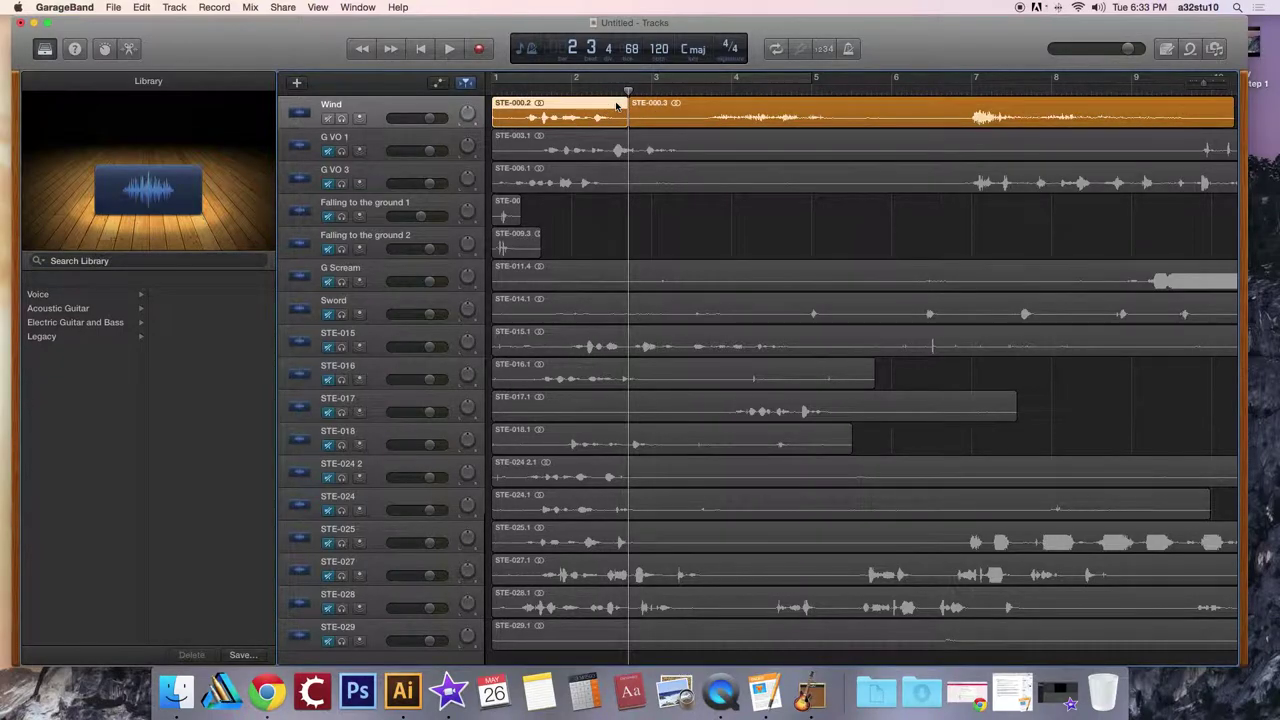
{"action": "key", "text": "Delete"}
{"action": "left_click", "coordinate": [645, 107]}
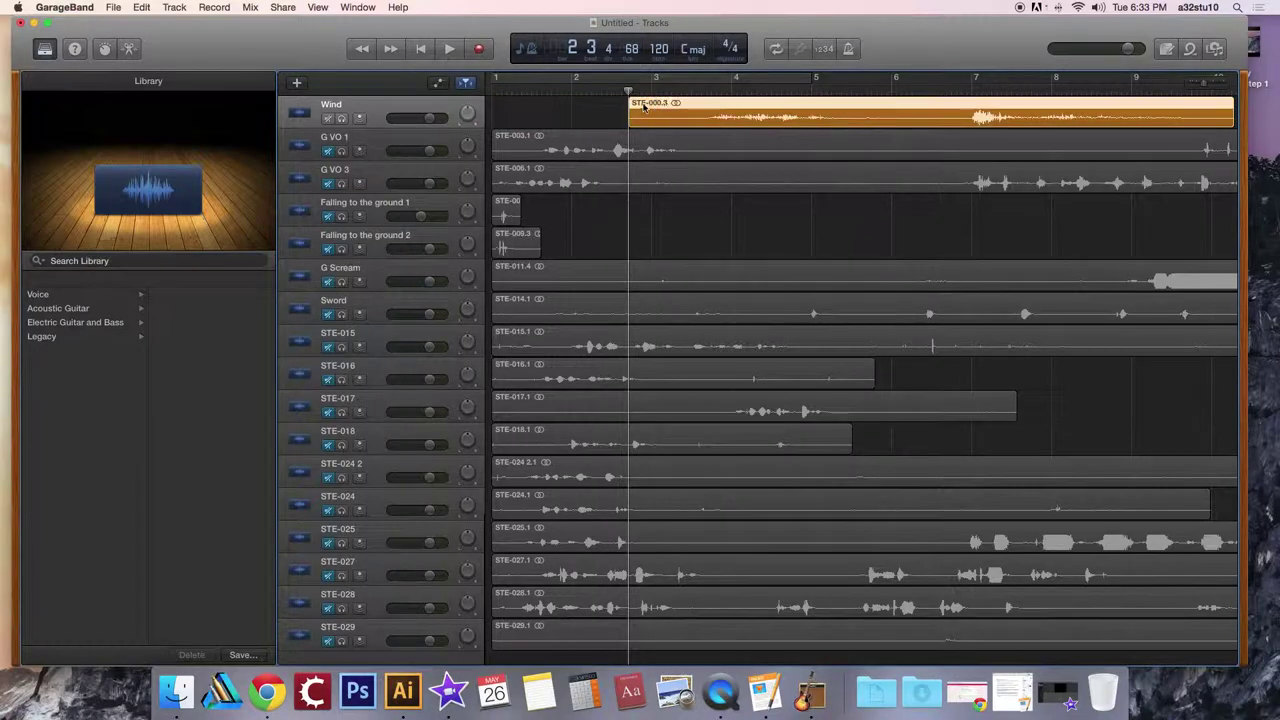
{"action": "left_click_drag", "start_coordinate": [691, 107], "coordinate": [490, 112]}
{"action": "left_click", "coordinate": [492, 90]}
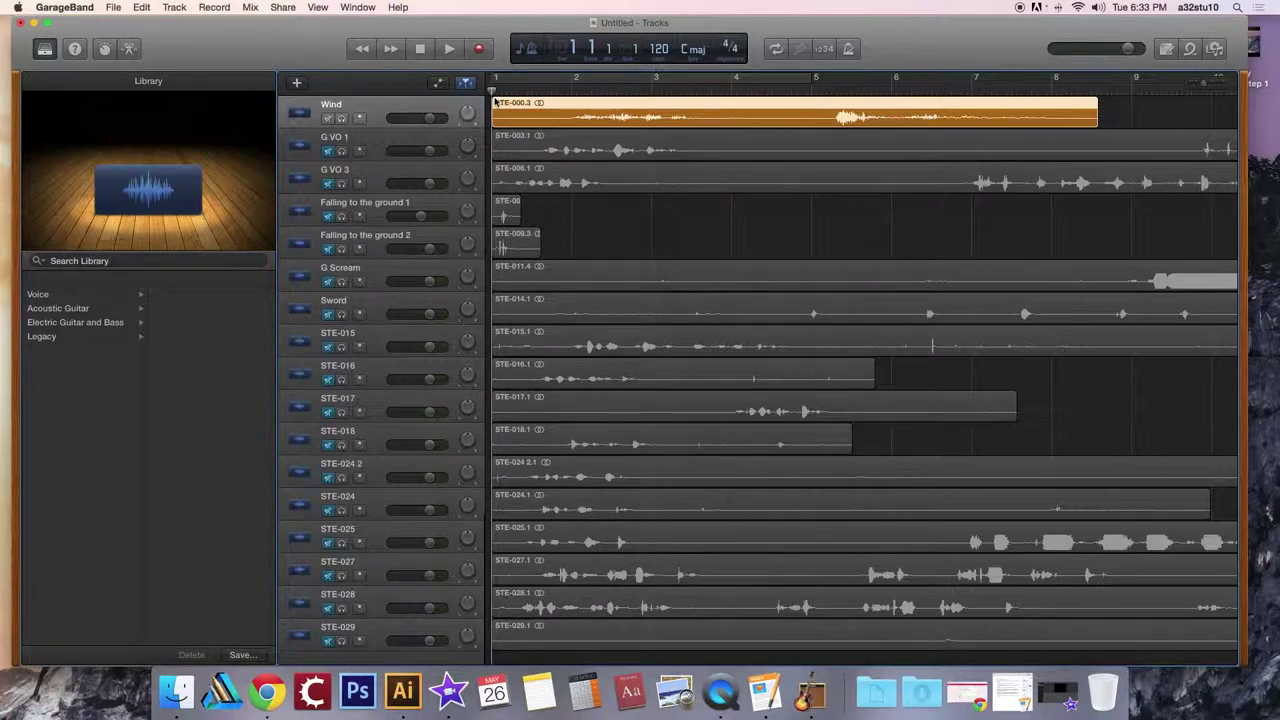
- Split the Wind region at about bar 3.7 and select the first piece, STE-000.4
{"action": "key", "text": "space"}
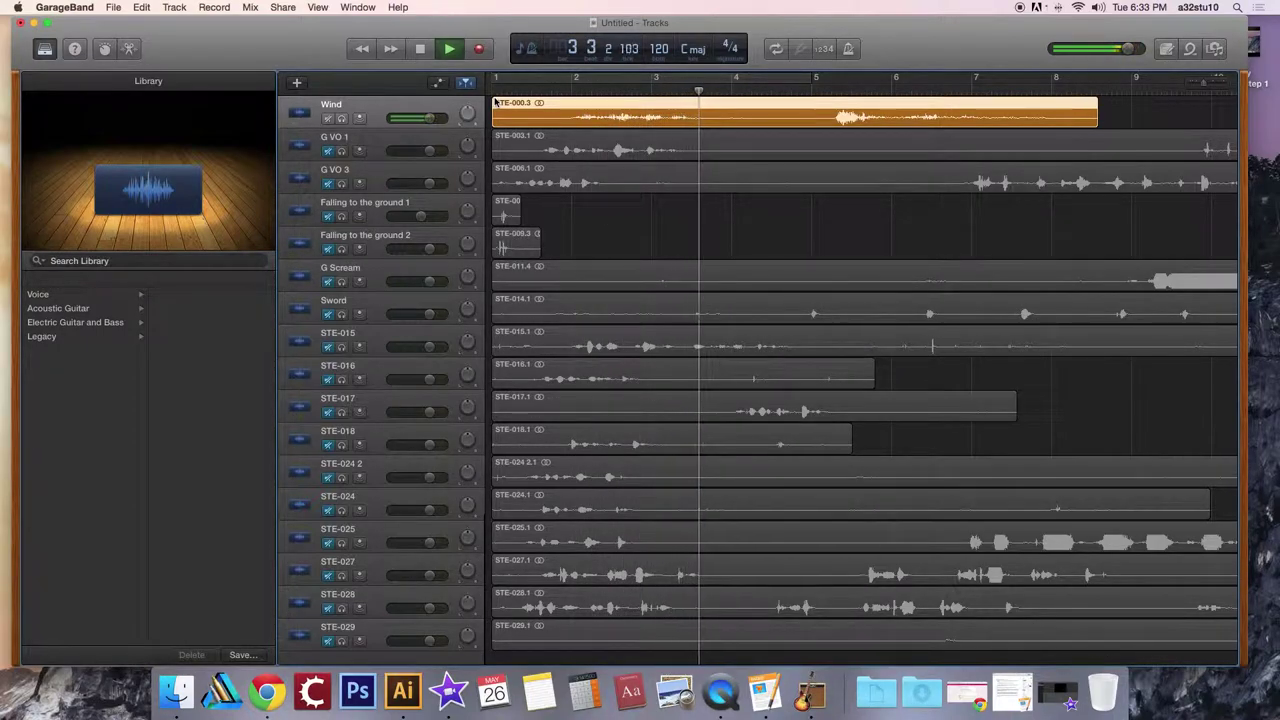
{"action": "key", "text": "space"}
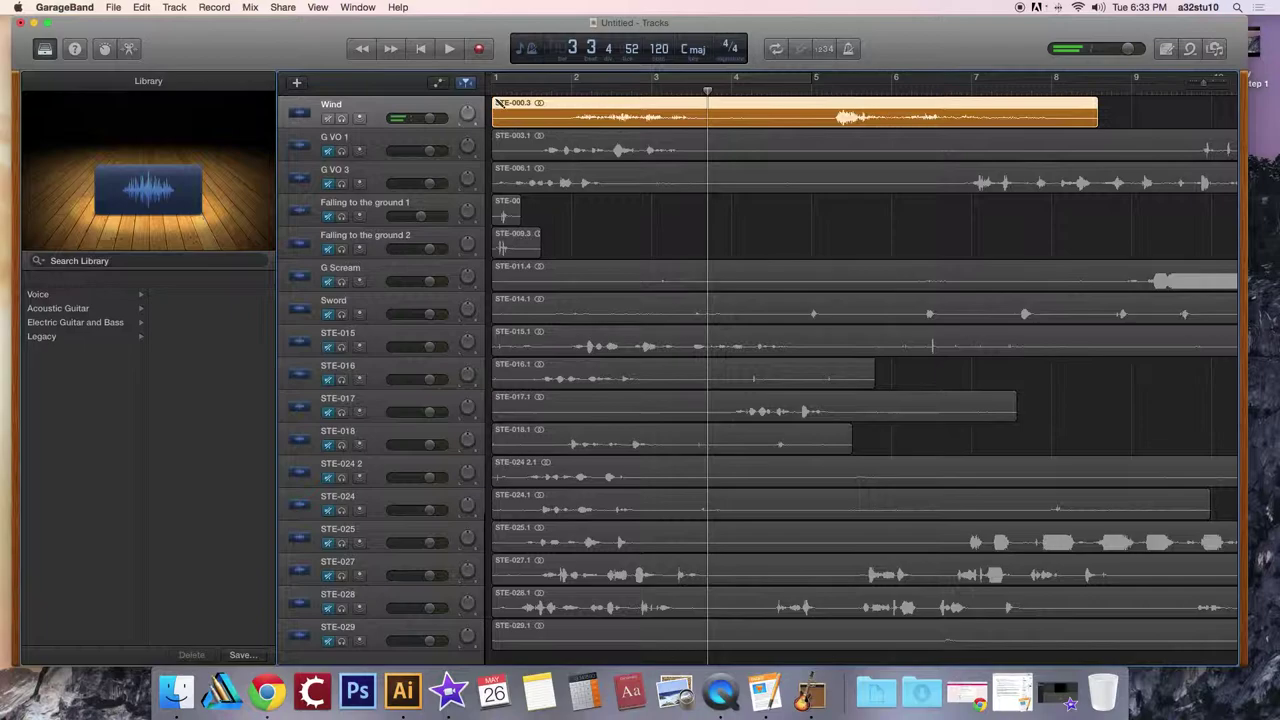
{"action": "key", "text": "super+t"}
{"action": "left_click", "coordinate": [498, 108]}
{"action": "key", "text": "Return"}
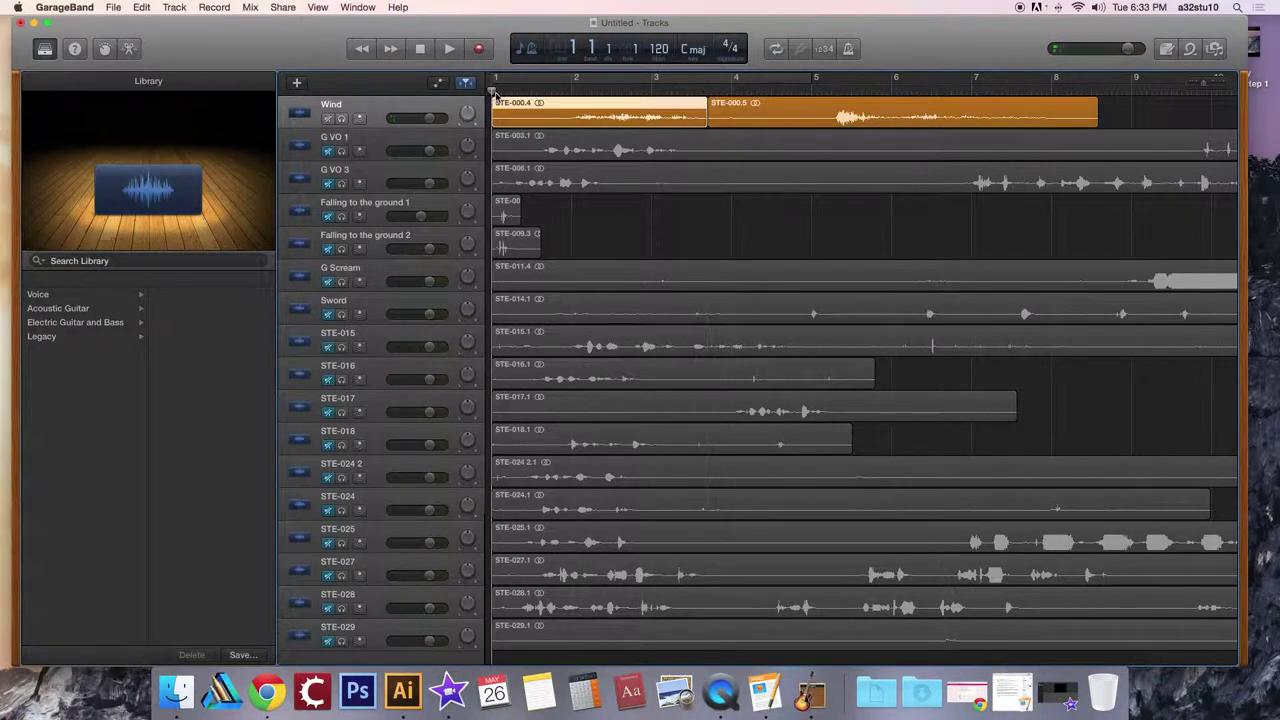
- Split that first piece near bar 2, delete its opening, and move STE-000.7 to bar 1
{"action": "key", "text": "space"}
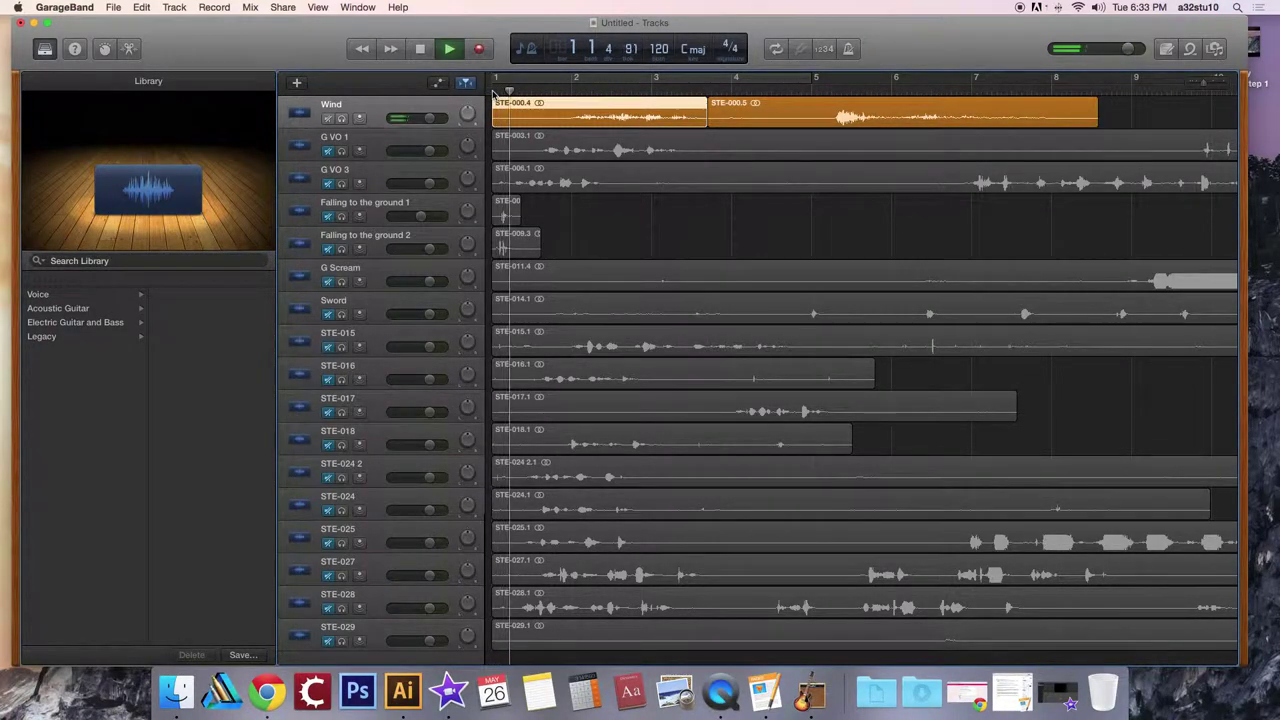
{"action": "key", "text": "space"}
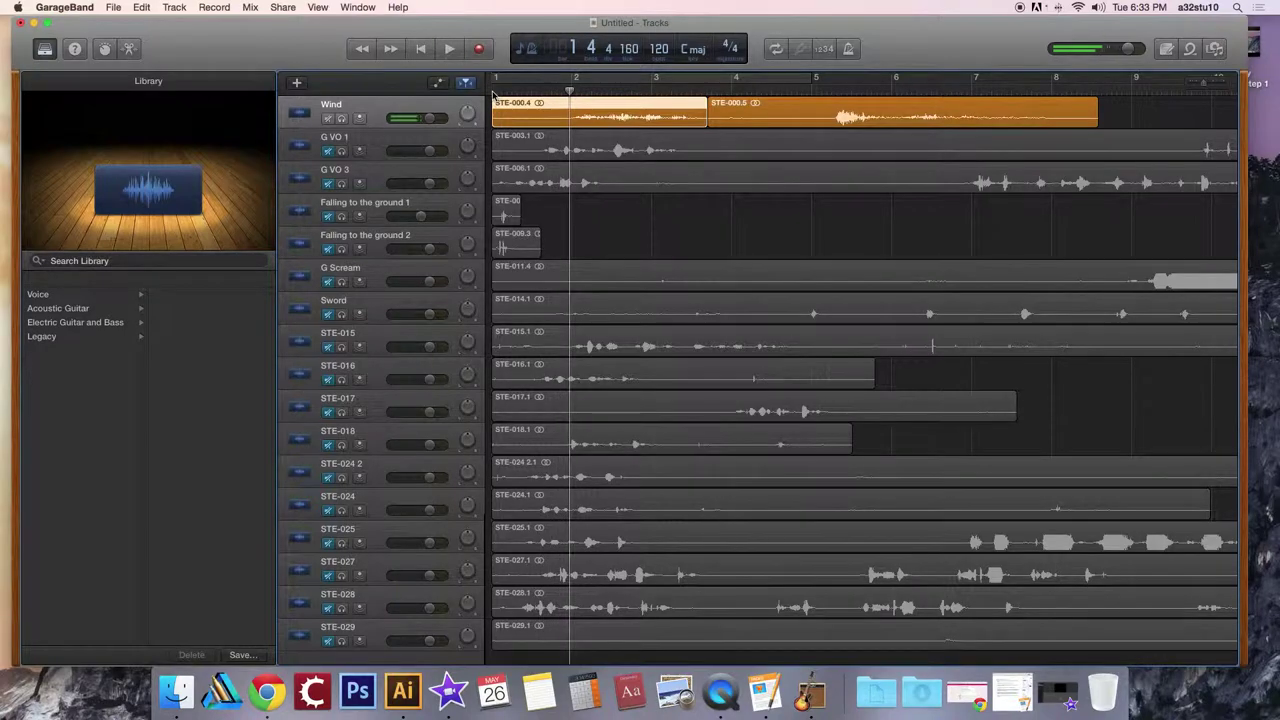
{"action": "key", "text": "super+t"}
{"action": "left_click", "coordinate": [520, 110]}
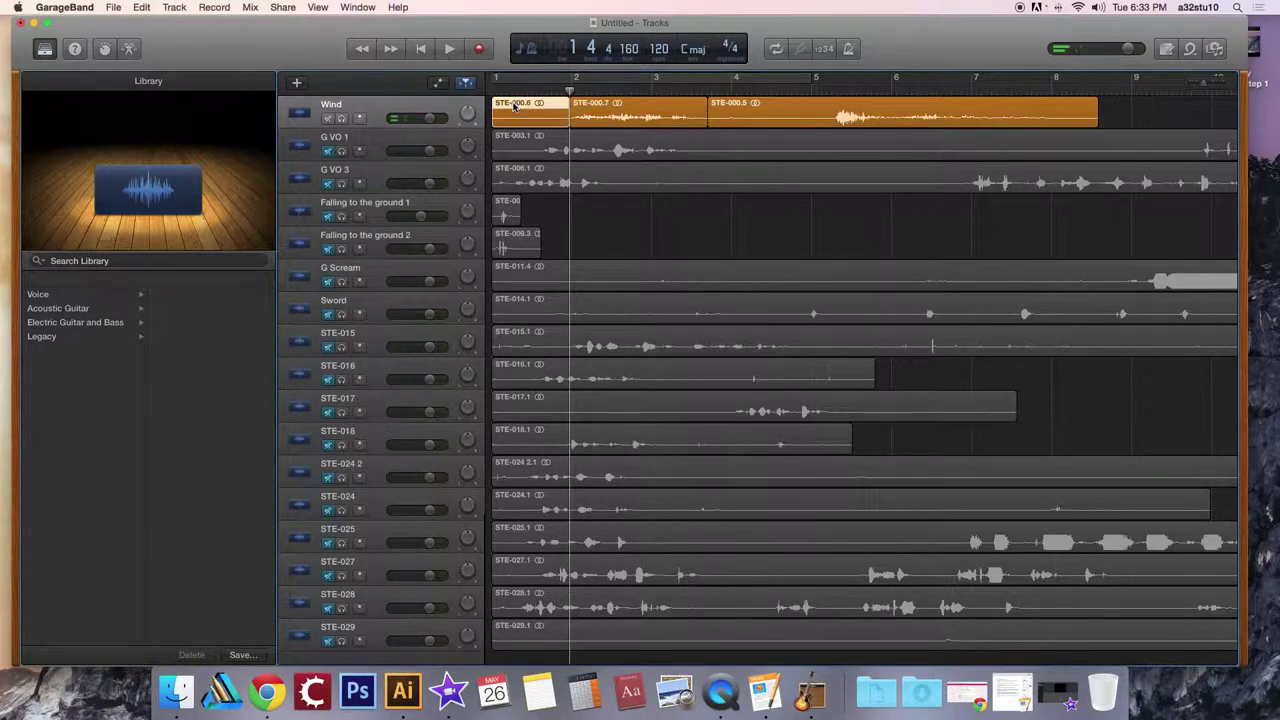
{"action": "key", "text": "Delete"}
{"action": "left_click", "coordinate": [607, 108]}
{"action": "left_click_drag", "start_coordinate": [607, 108], "coordinate": [503, 107]}
{"action": "left_click", "coordinate": [490, 88]}
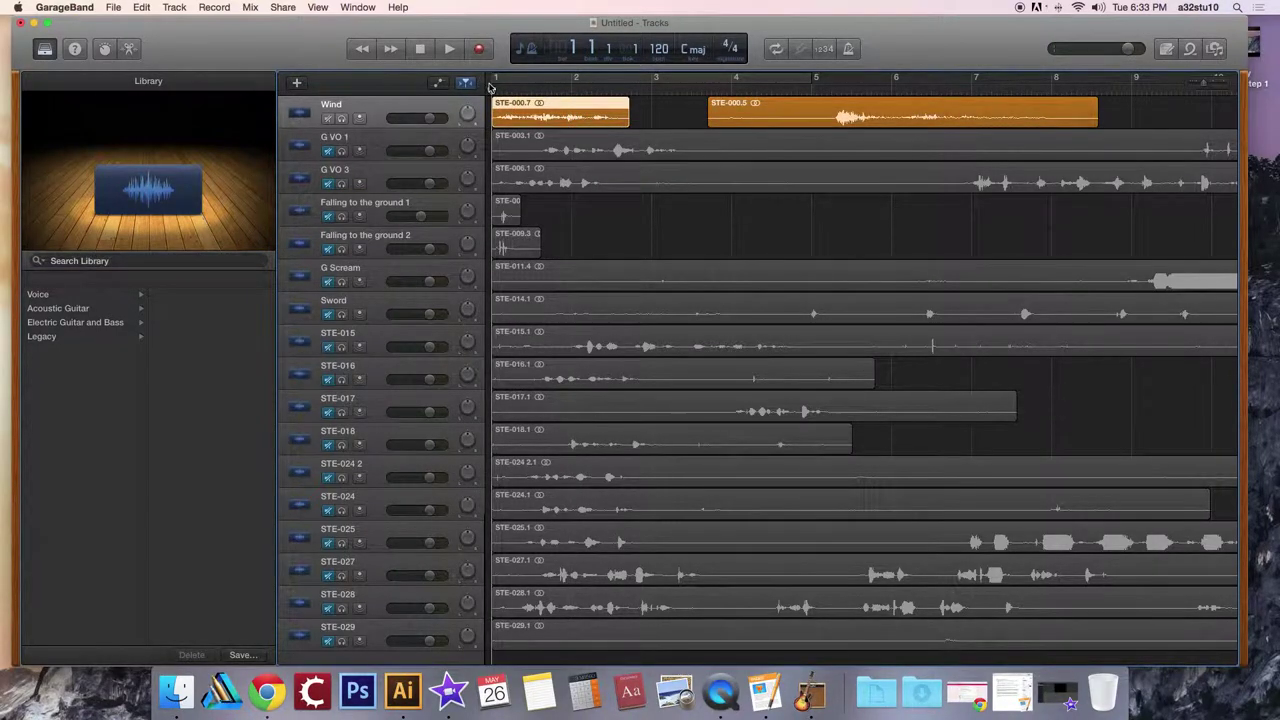
- Play back both Wind pieces, STE-000.7 and STE-000.5, to check them
{"action": "key", "text": "space"}
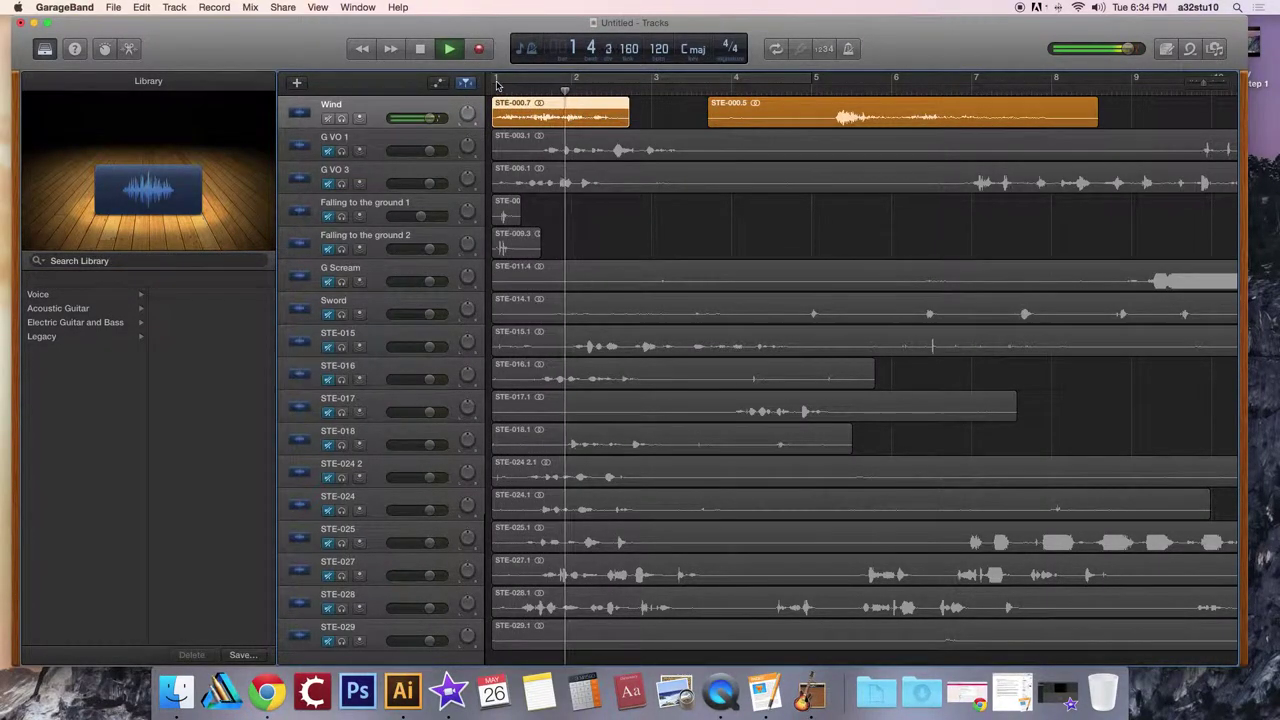
{"action": "key", "text": "space"}
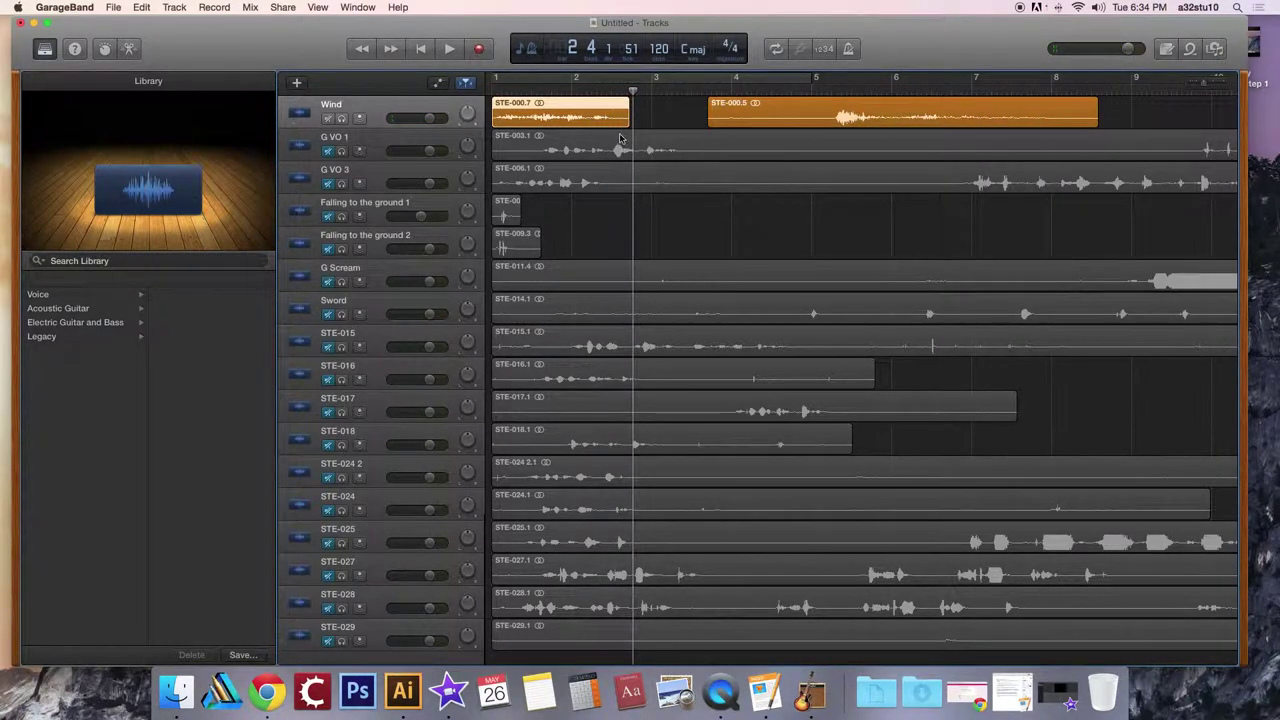
{"action": "left_click", "coordinate": [713, 116]}
{"action": "left_click", "coordinate": [713, 90]}
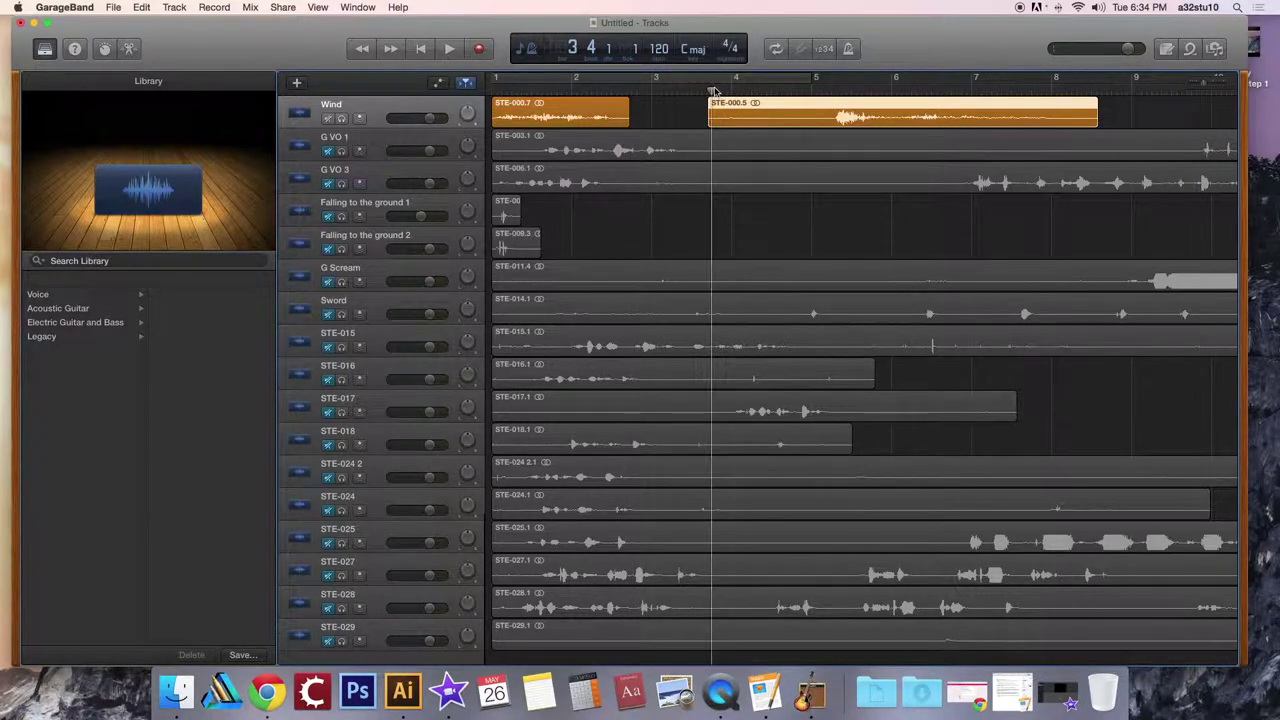
{"action": "key", "text": "space"}
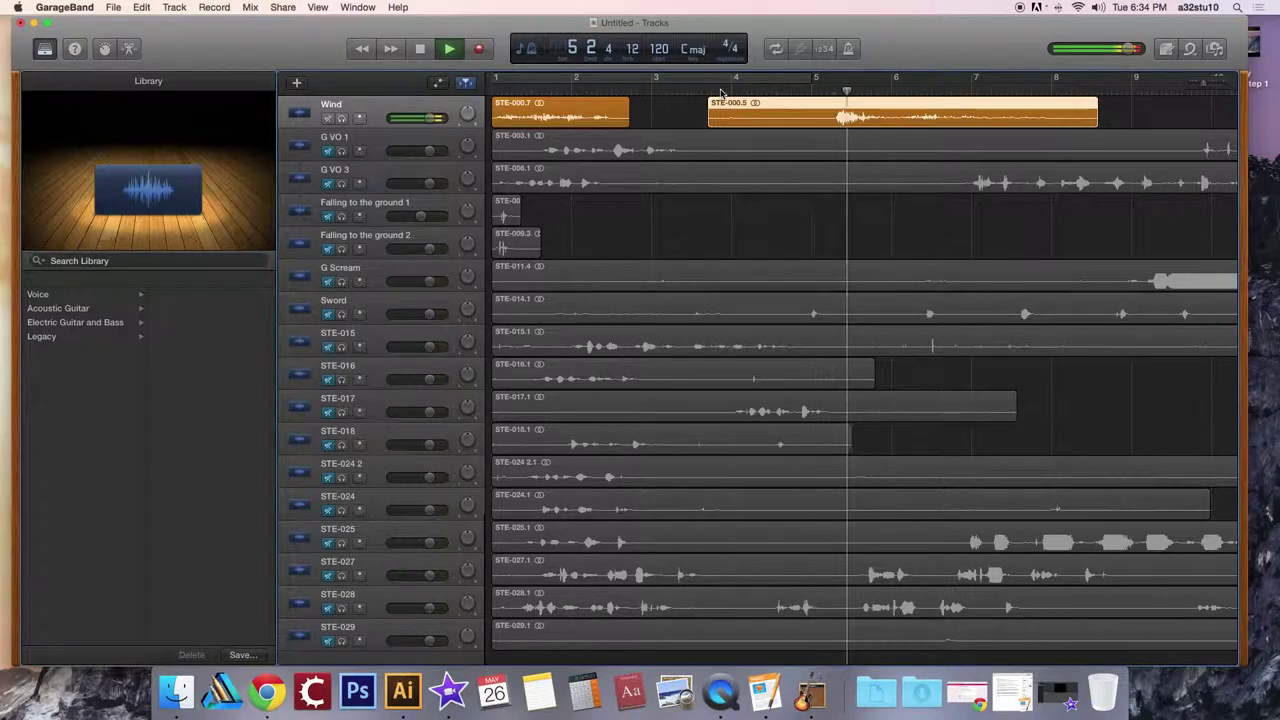
{"action": "scroll", "coordinate": [721, 92], "scroll_direction": "right", "scroll_amount": 2}
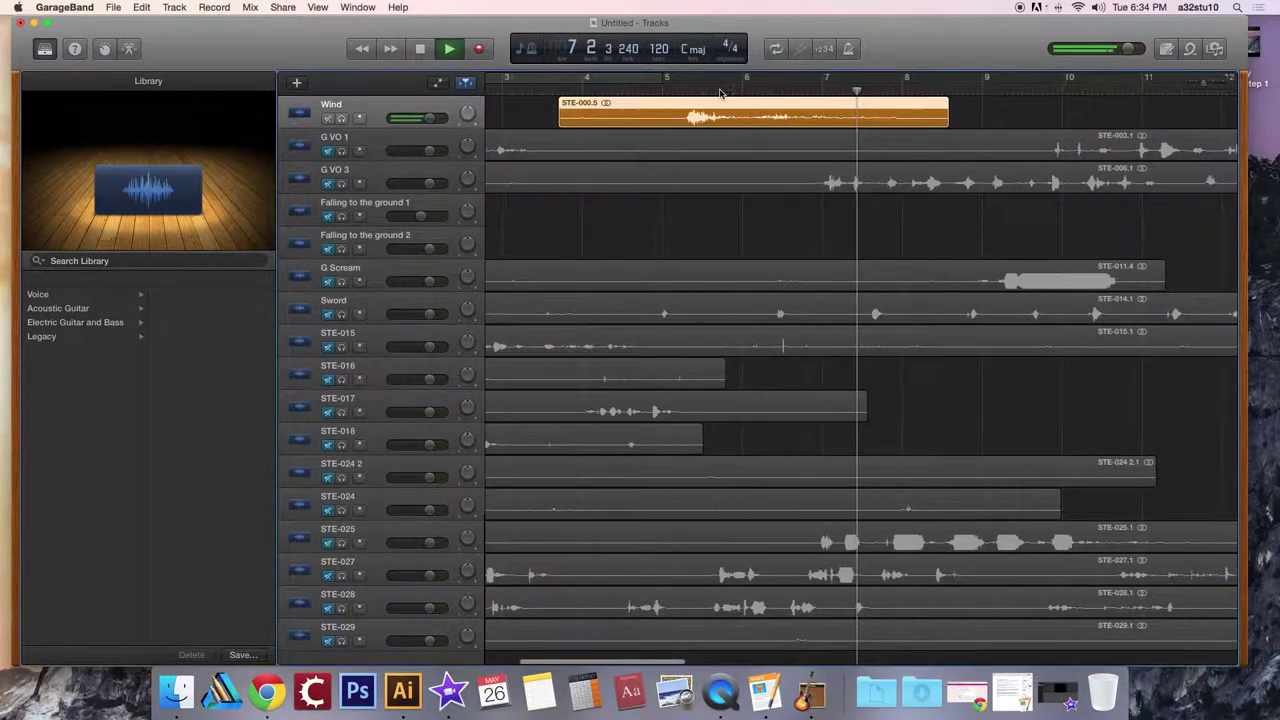
{"action": "key", "text": "space"}
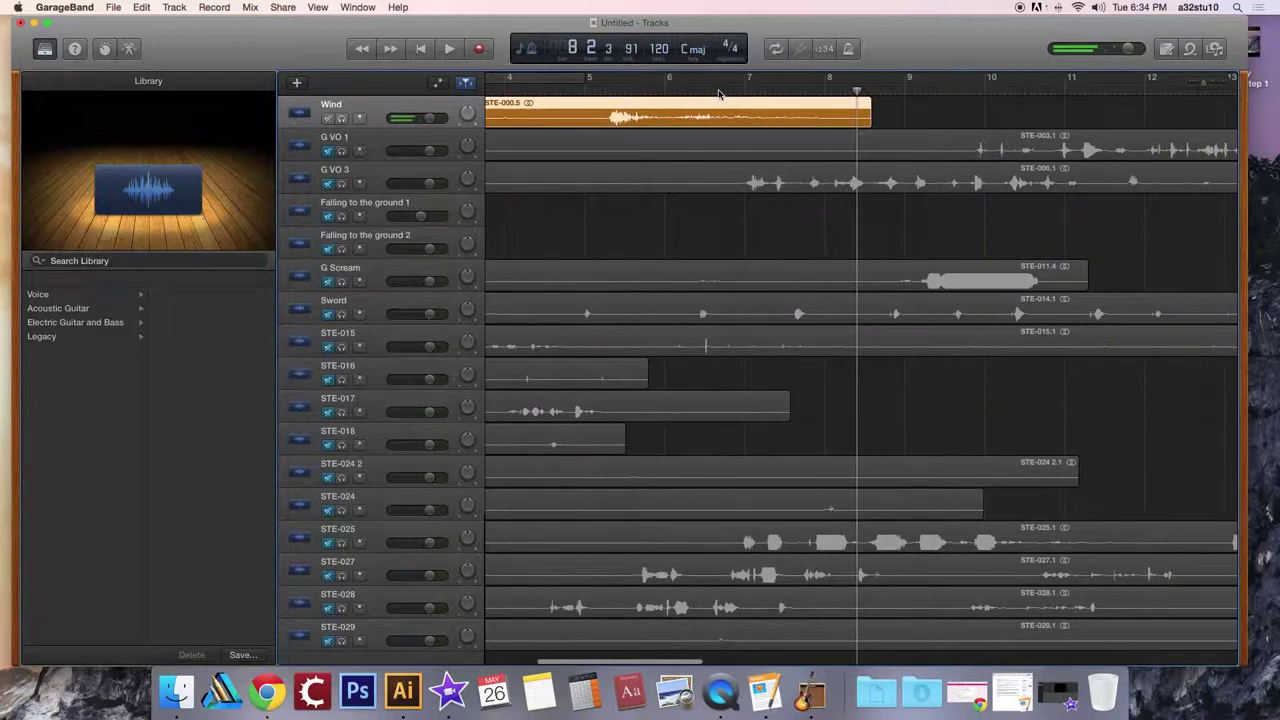
{"action": "scroll", "coordinate": [681, 121], "scroll_direction": "left", "scroll_amount": 5}
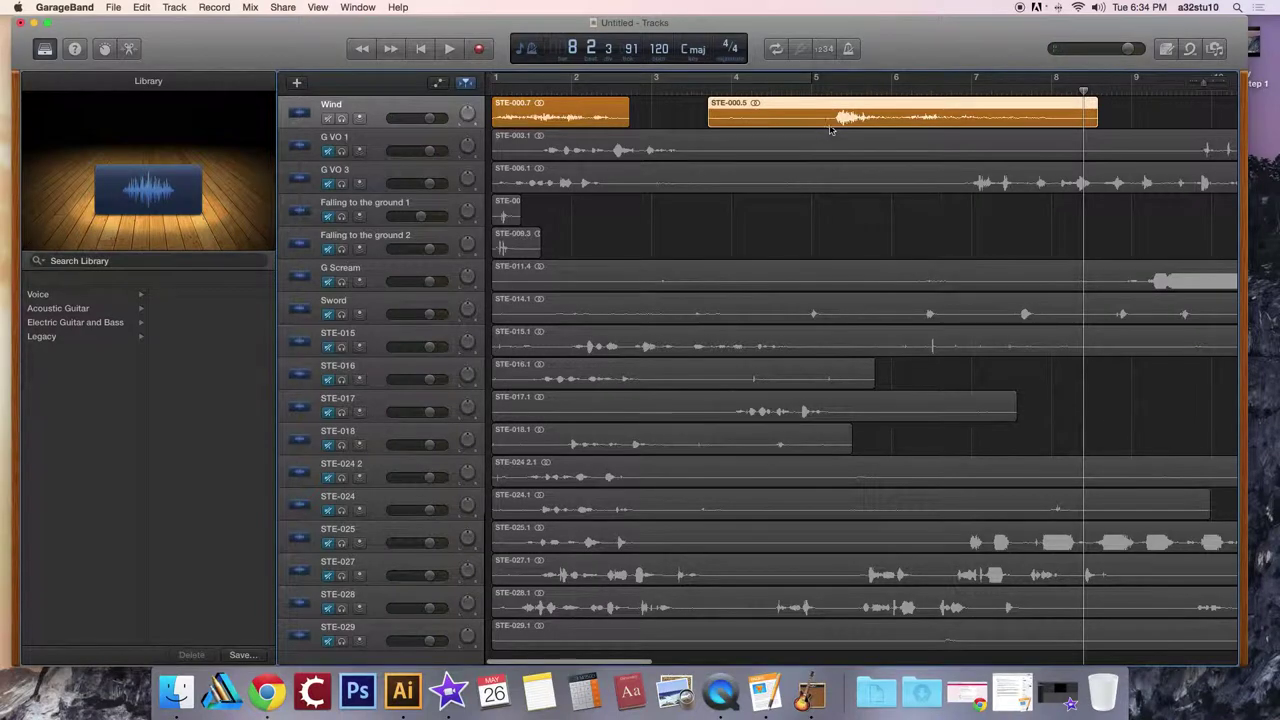
- Rename the Wind track to 'Wind 1'
{"action": "double_click", "coordinate": [340, 104]}
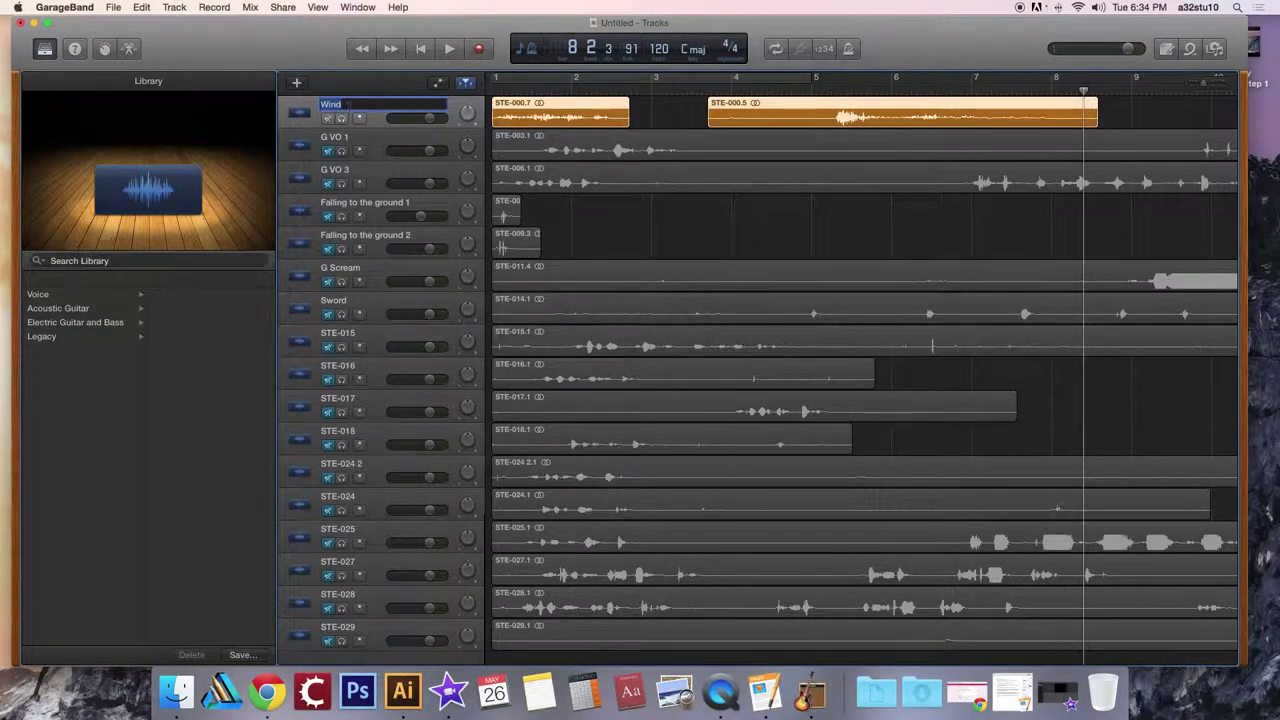
{"action": "key", "text": "Return"}
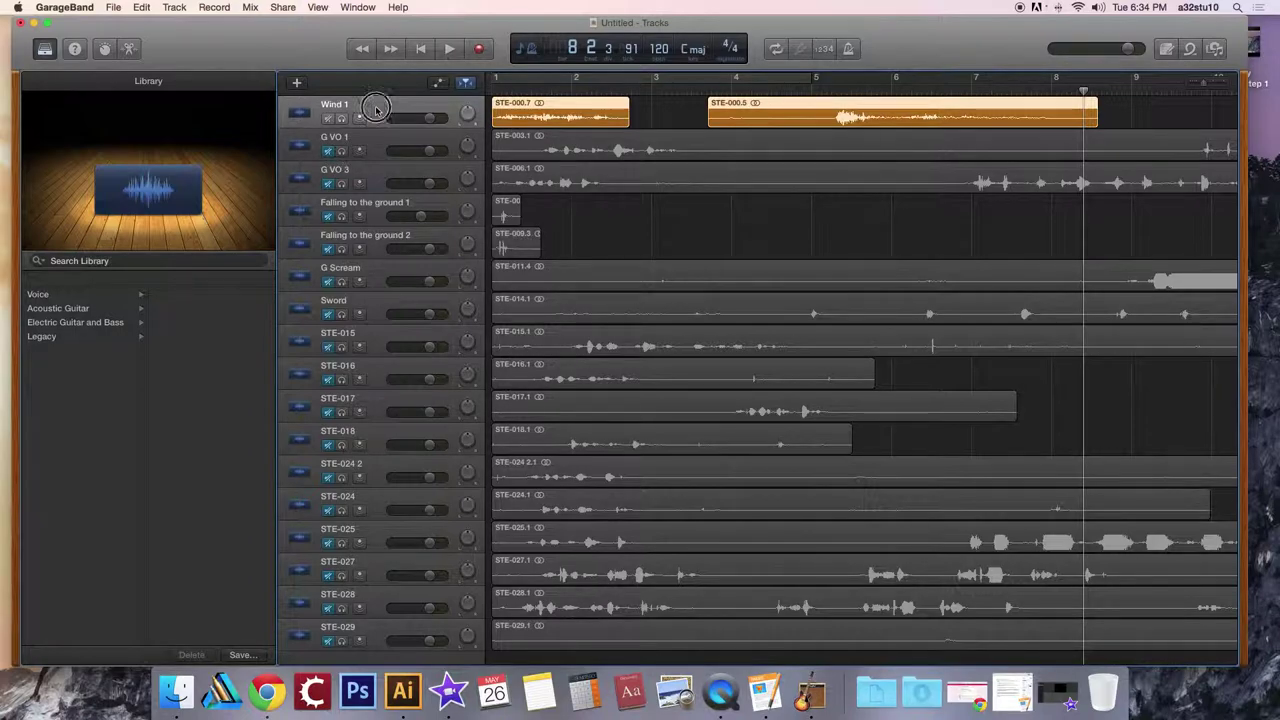
{"action": "scroll", "coordinate": [380, 112], "scroll_direction": "down", "scroll_amount": 1}
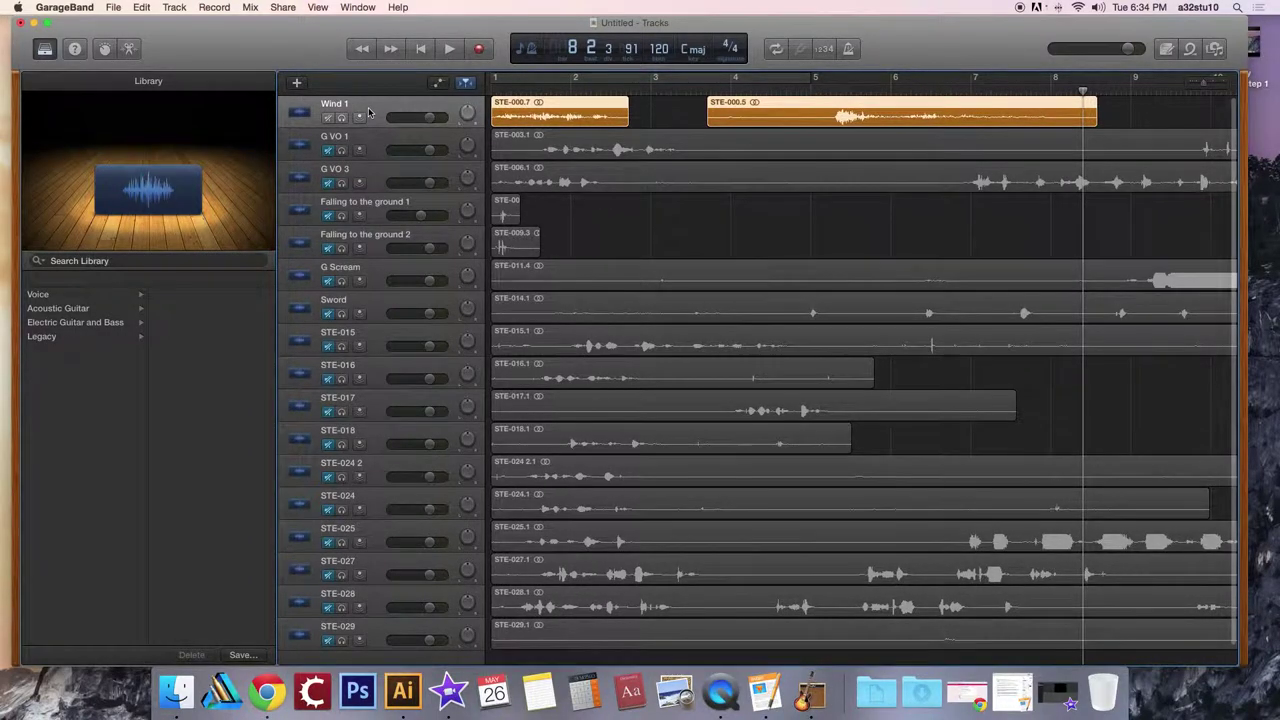
- Create an audio track with input set to No Input, giving 'Audio 3' below Wind 1
{"action": "left_click", "coordinate": [296, 84]}
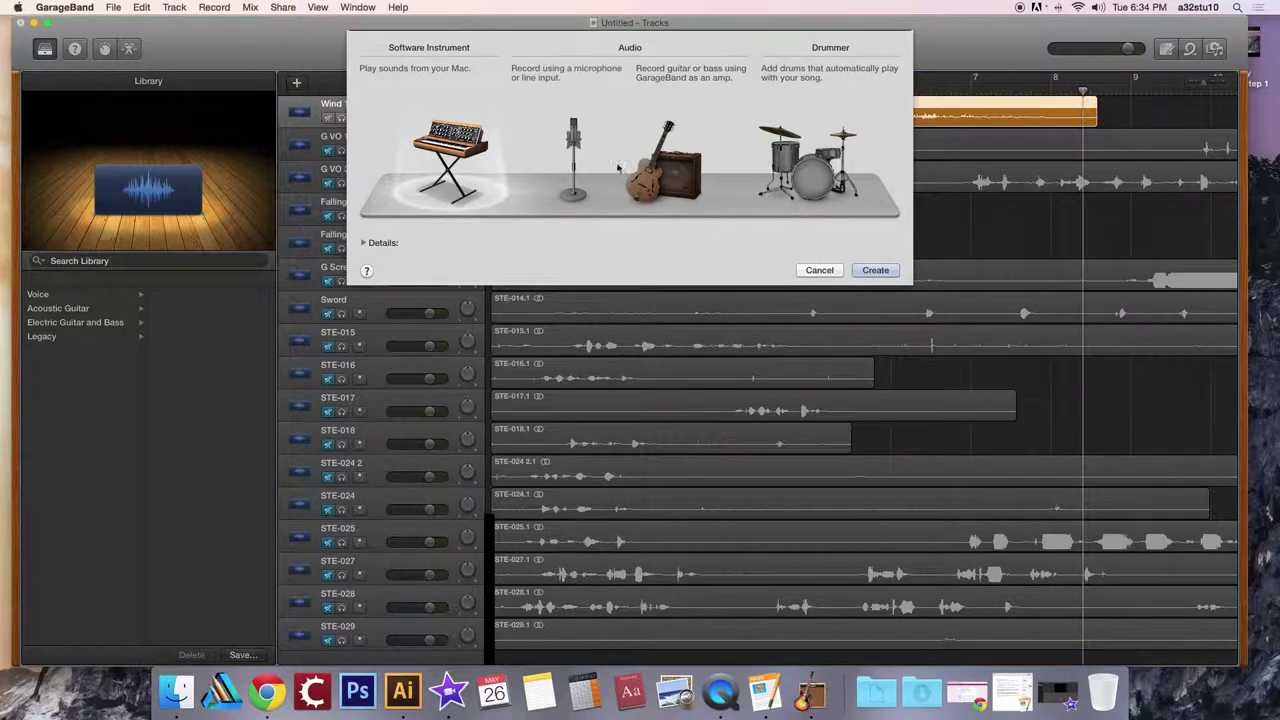
{"action": "left_click", "coordinate": [574, 152]}
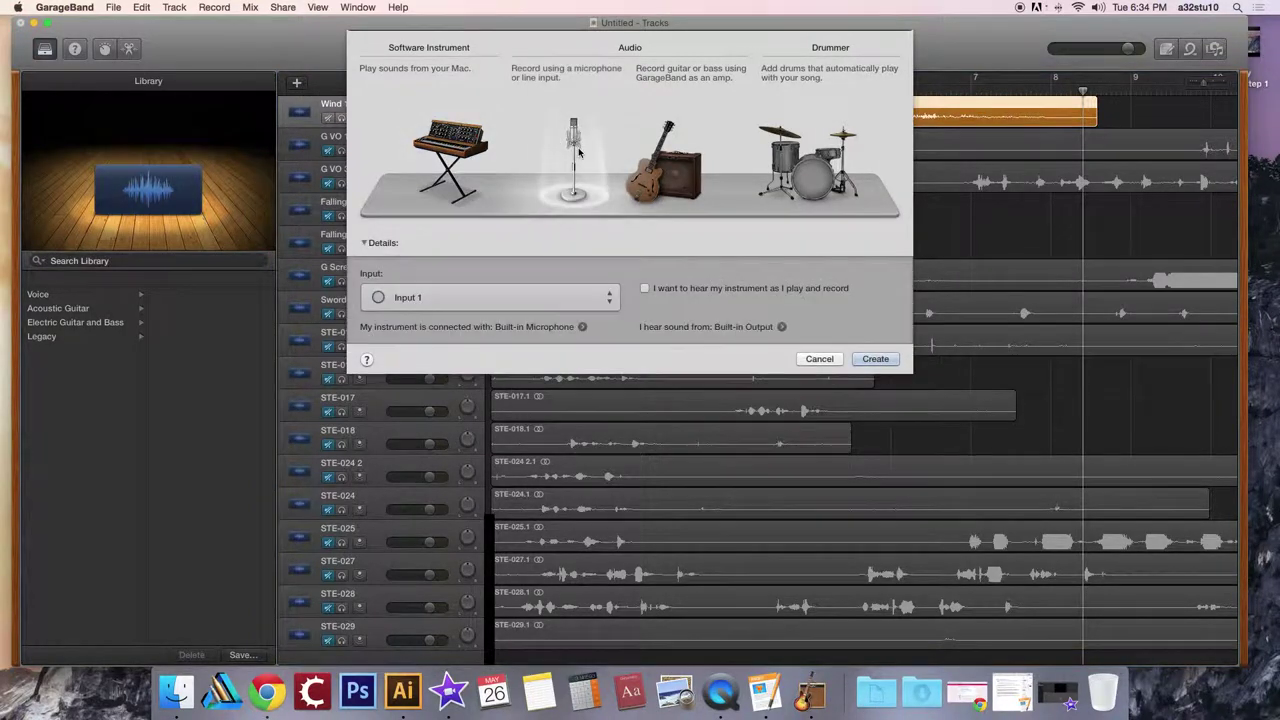
{"action": "left_click", "coordinate": [426, 297]}
{"action": "left_click", "coordinate": [420, 280]}
{"action": "left_click", "coordinate": [874, 359]}
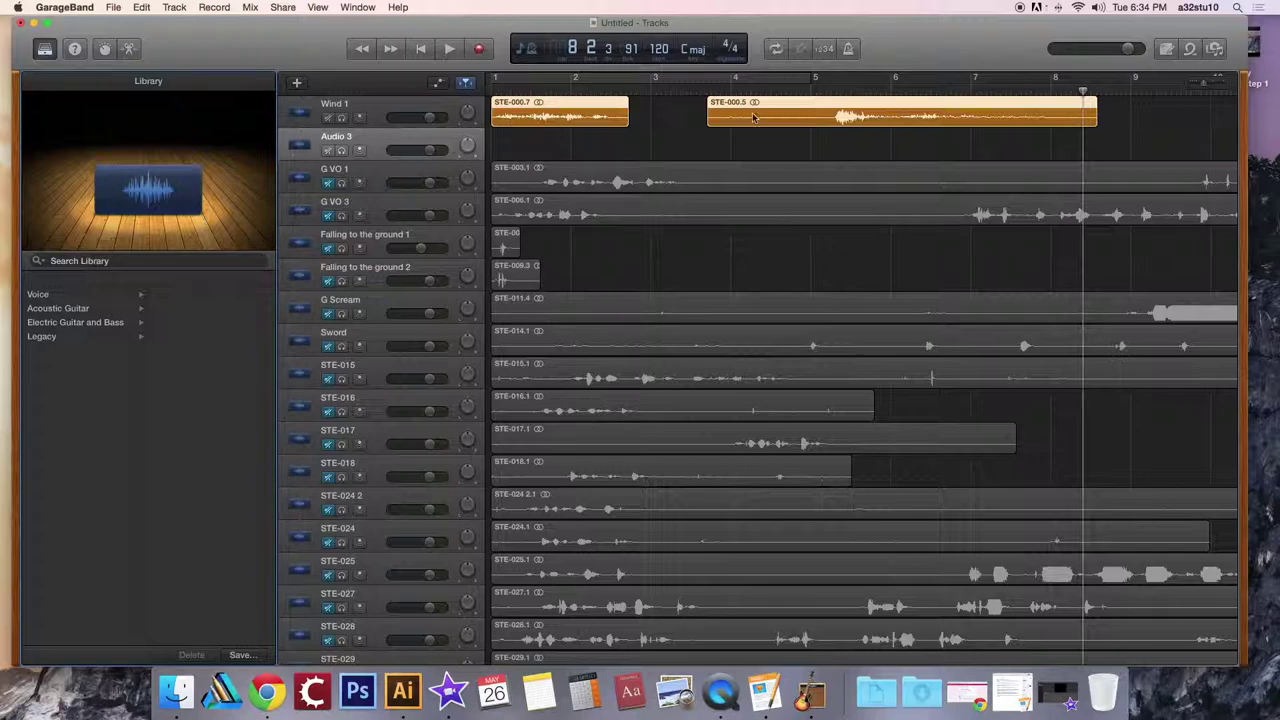
- Move STE-000.5 to bar 1 on the Audio 3 track and rename that track 'Wind 2'
{"action": "left_click_drag", "start_coordinate": [787, 110], "coordinate": [513, 110]}
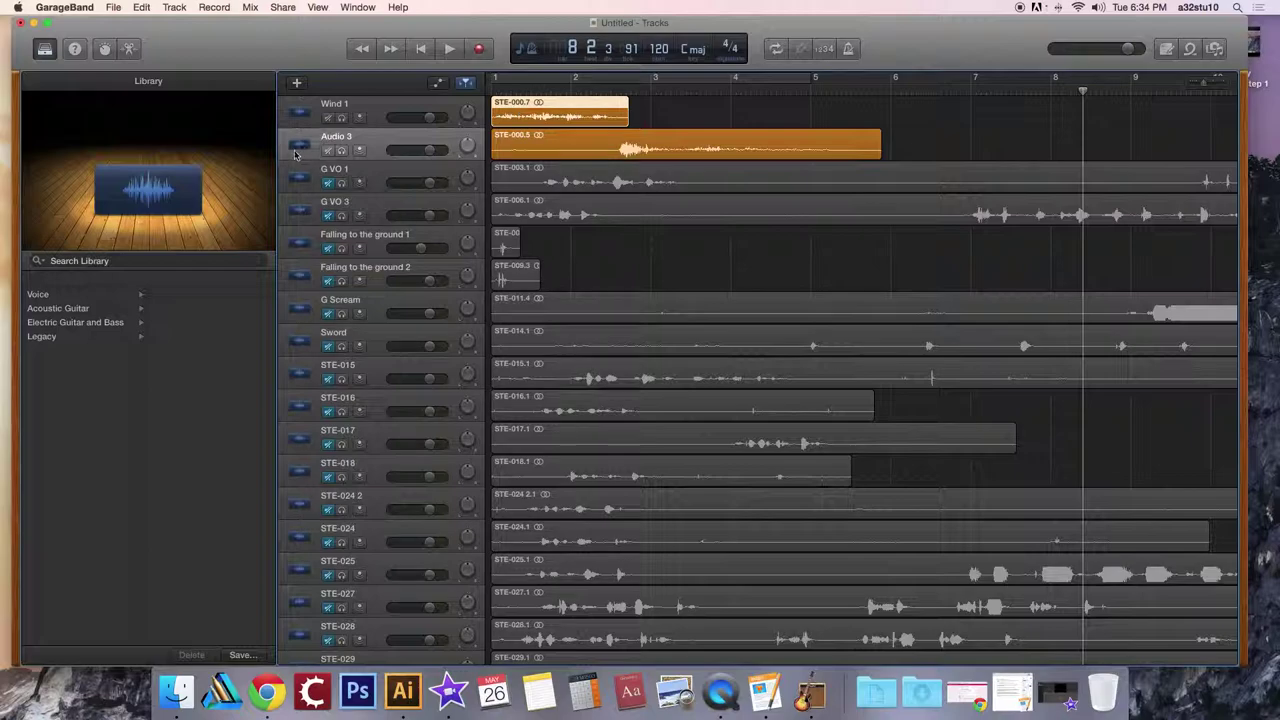
{"action": "left_click", "coordinate": [330, 140]}
{"action": "double_click", "coordinate": [336, 136]}
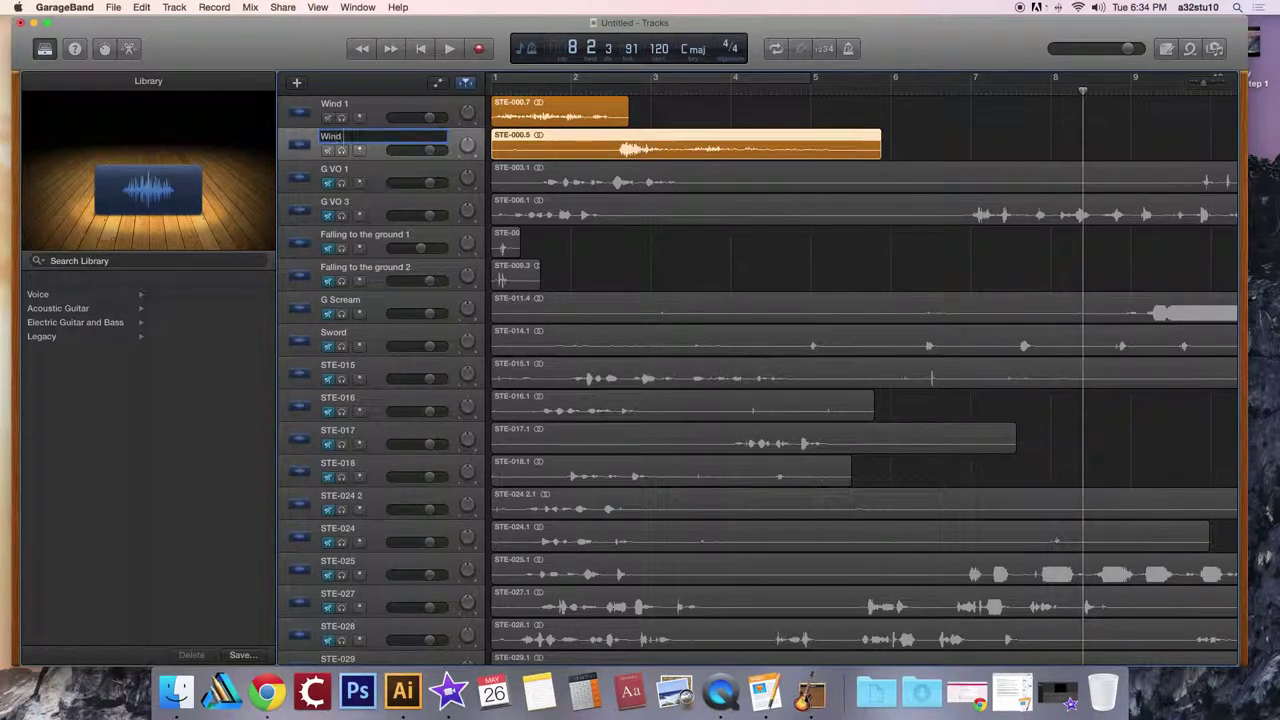
{"action": "key", "text": "Return"}
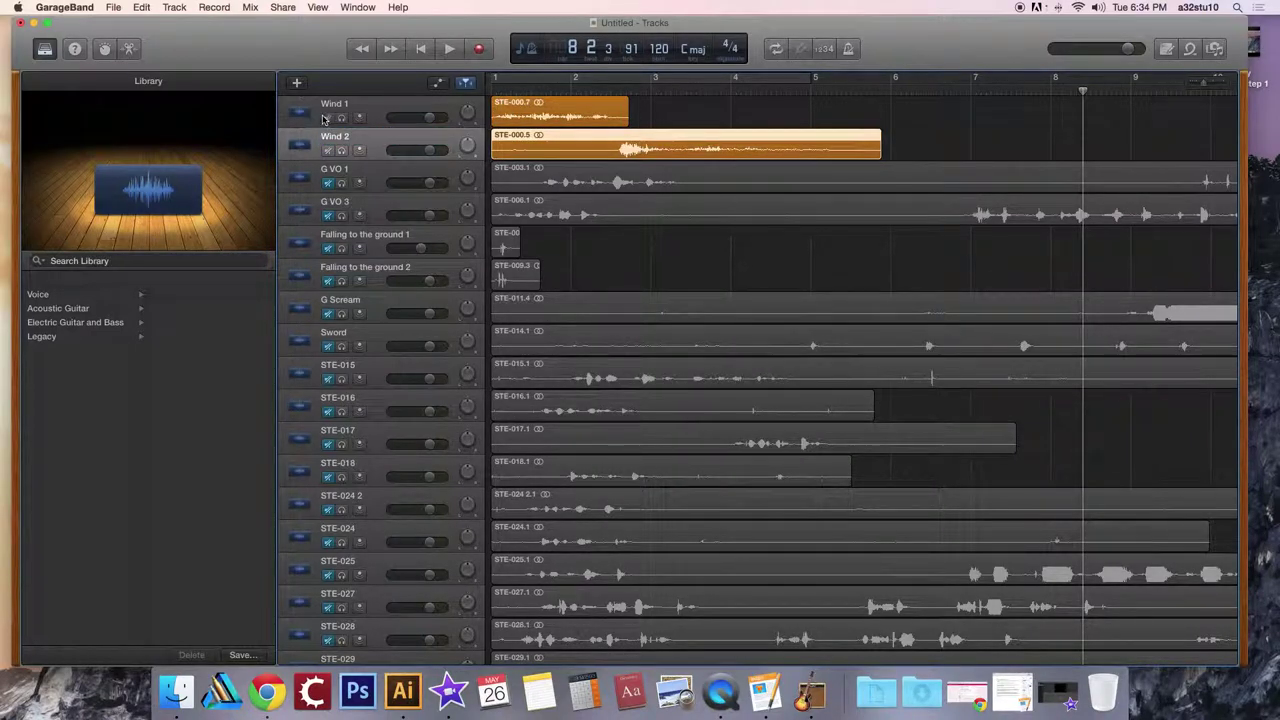
{"action": "left_click", "coordinate": [447, 132]}
- Split the Wind 2 region at about bar 5.2 and delete everything after it
{"action": "left_click", "coordinate": [495, 92]}
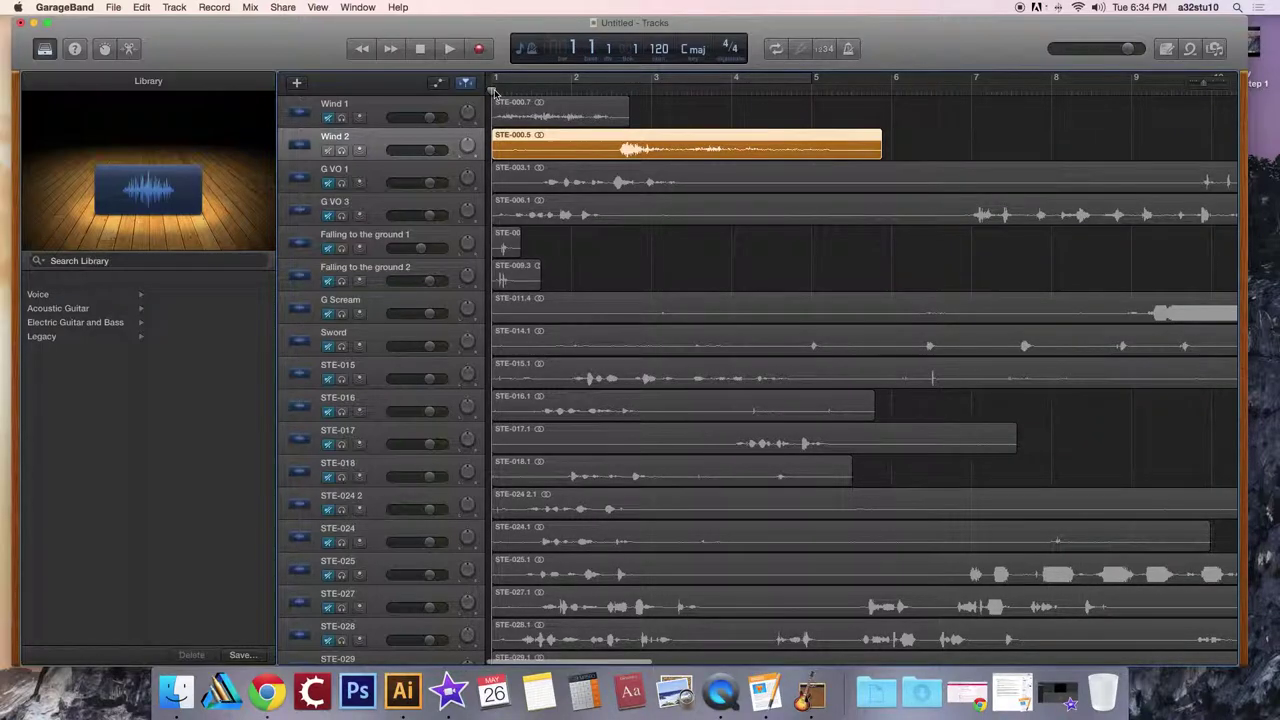
{"action": "key", "text": "space"}
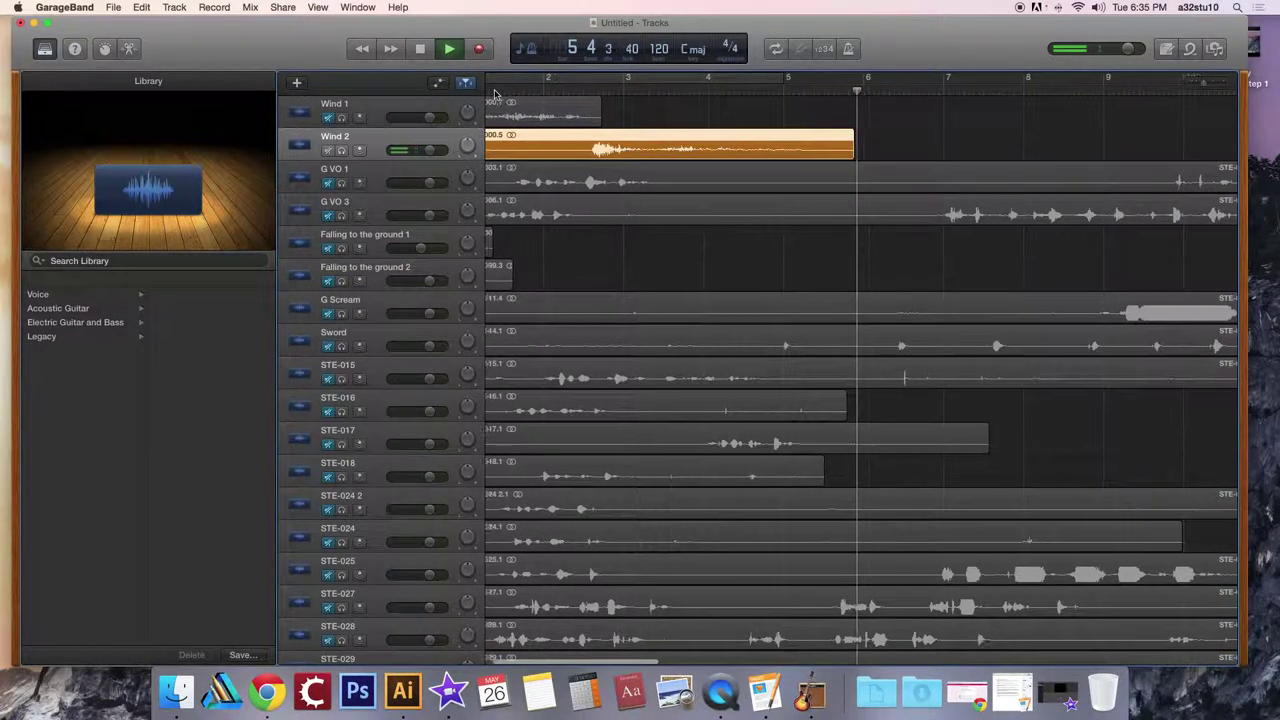
{"action": "key", "text": "space"}
{"action": "left_click_drag", "start_coordinate": [857, 89], "coordinate": [799, 92]}
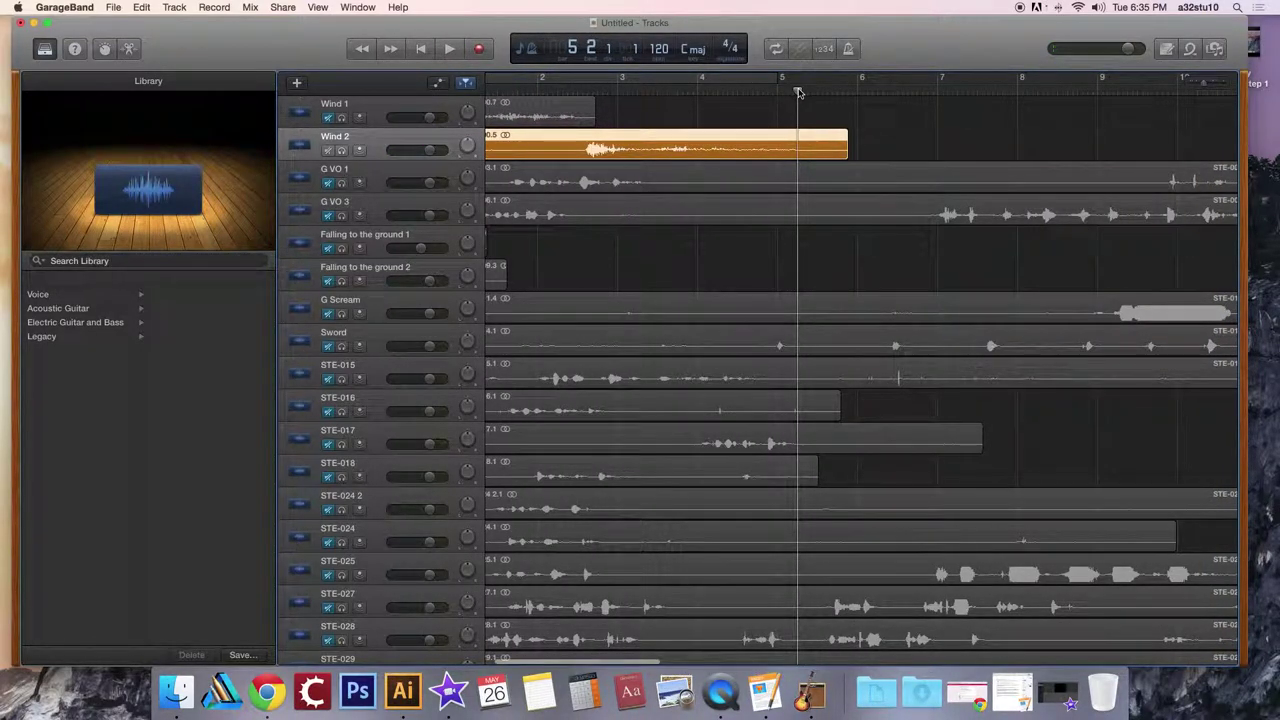
{"action": "key", "text": "super+t"}
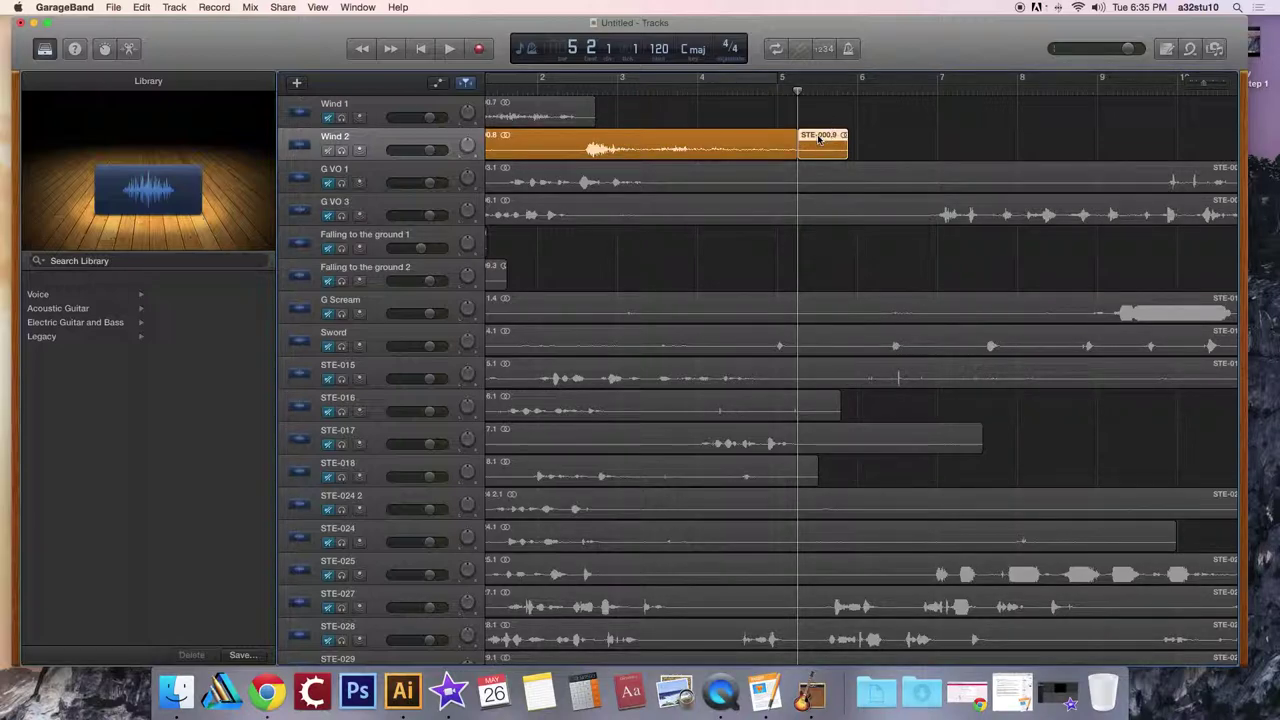
{"action": "key", "text": "Delete"}
{"action": "scroll", "coordinate": [600, 150], "scroll_direction": "left", "scroll_amount": 2}
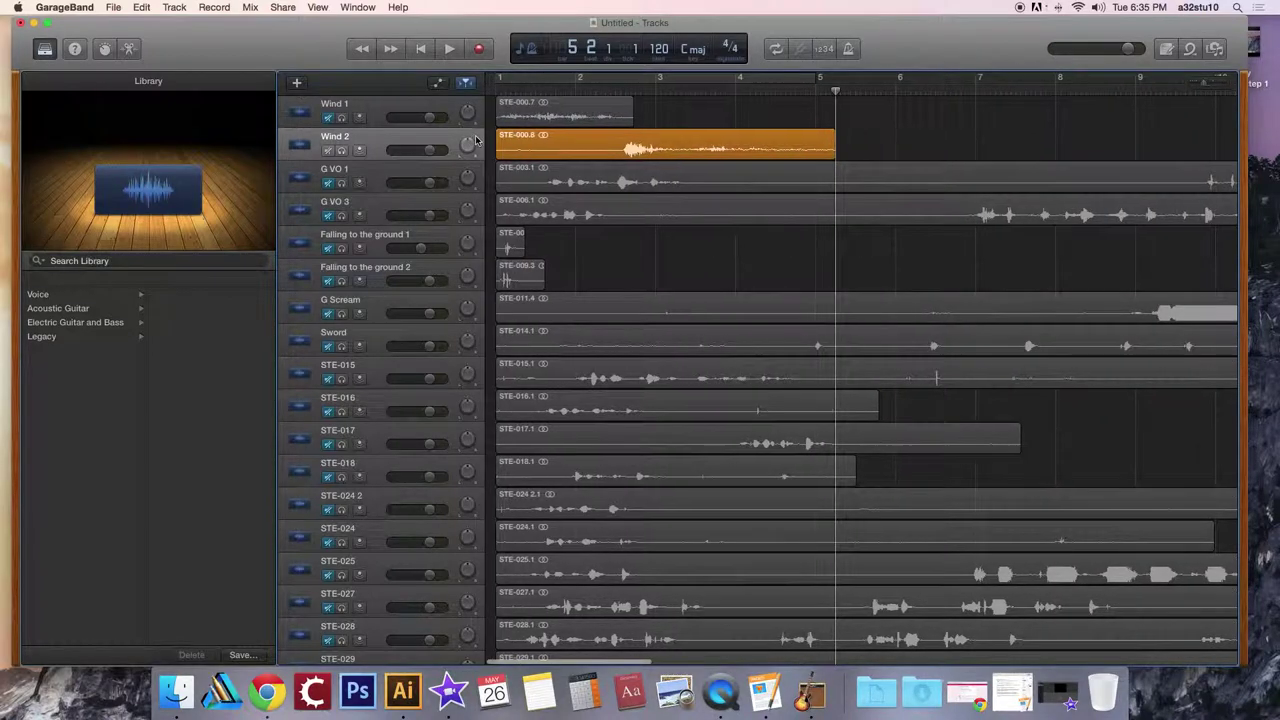
{"action": "left_click", "coordinate": [324, 157]}
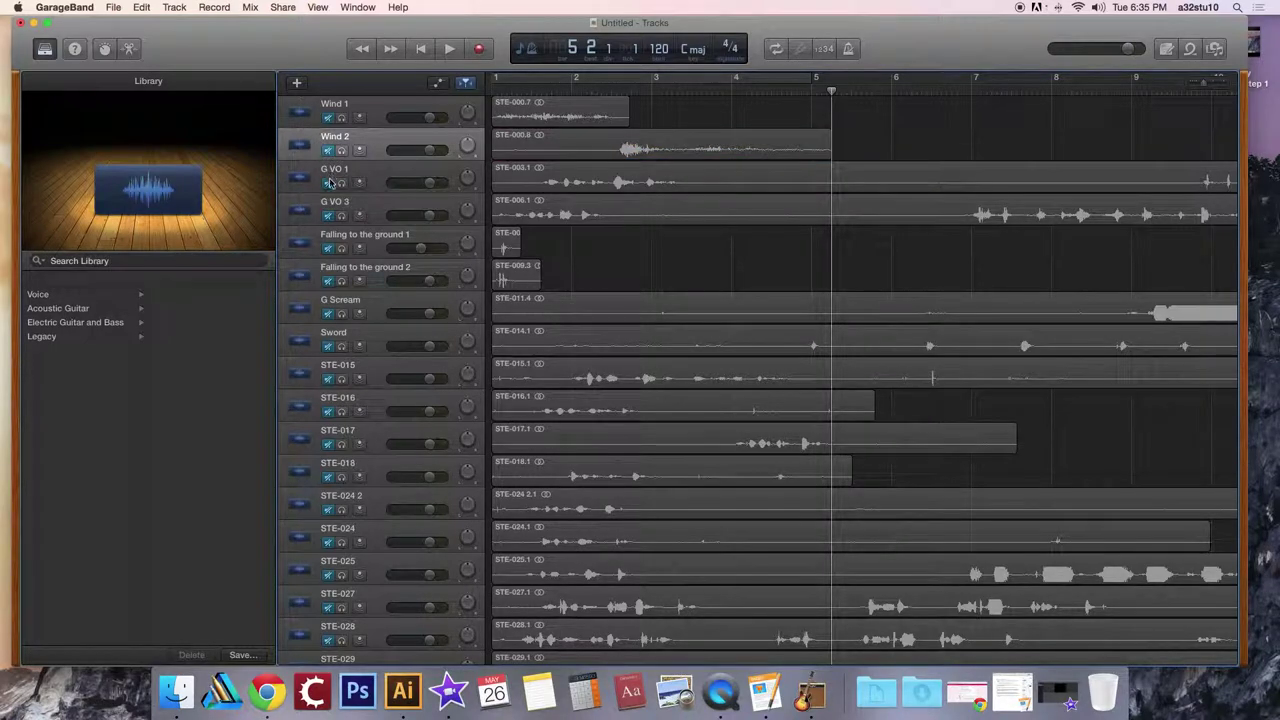
{"action": "left_click", "coordinate": [332, 185]}
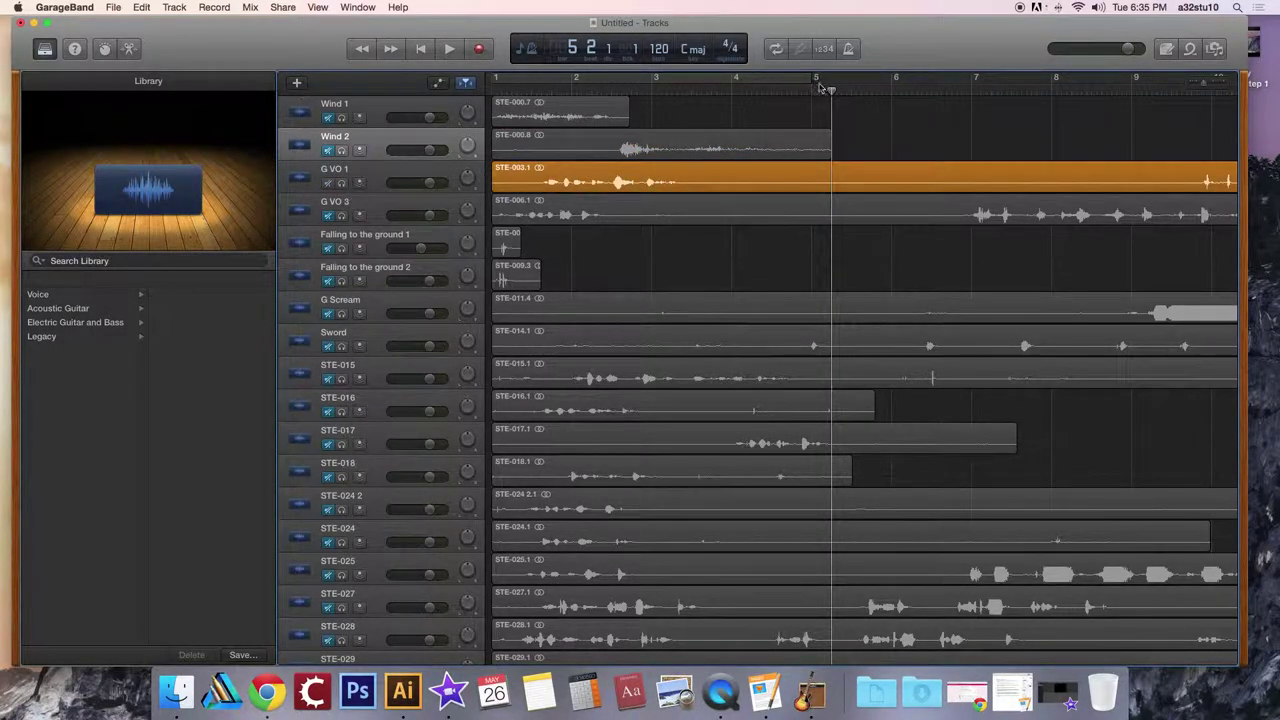
- Split G VO 1 near bar 4.5, delete opening piece STE-003.2, and slide STE-003.3 to bar 1
{"action": "left_click_drag", "start_coordinate": [820, 88], "coordinate": [487, 101]}
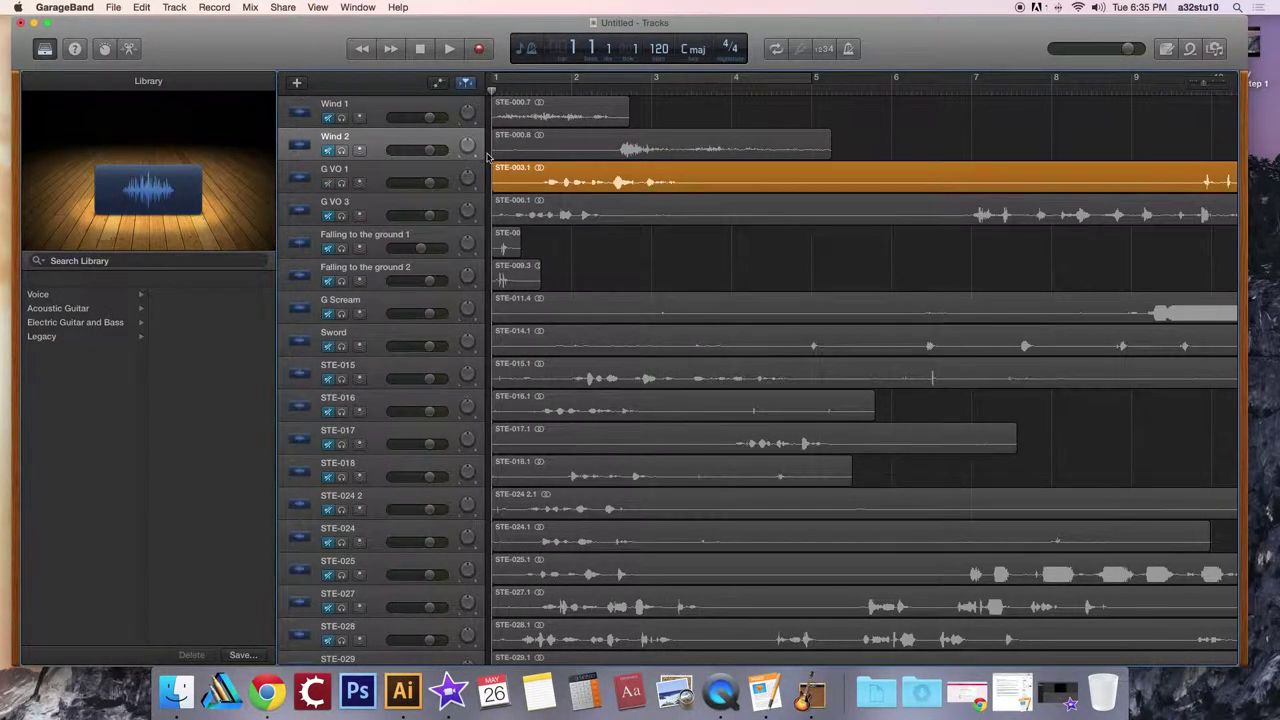
{"action": "key", "text": "space"}
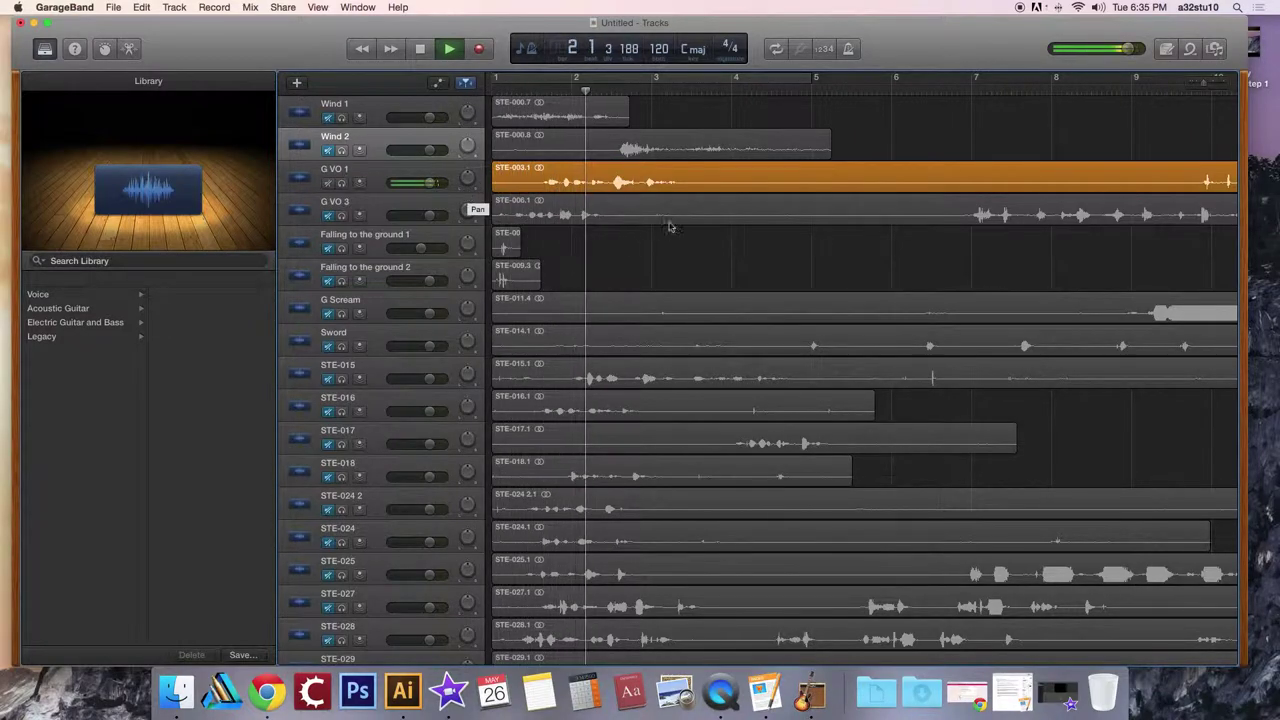
{"action": "scroll", "coordinate": [790, 207], "scroll_direction": "right", "scroll_amount": 3}
{"action": "scroll", "coordinate": [790, 207], "scroll_direction": "left", "scroll_amount": 3}
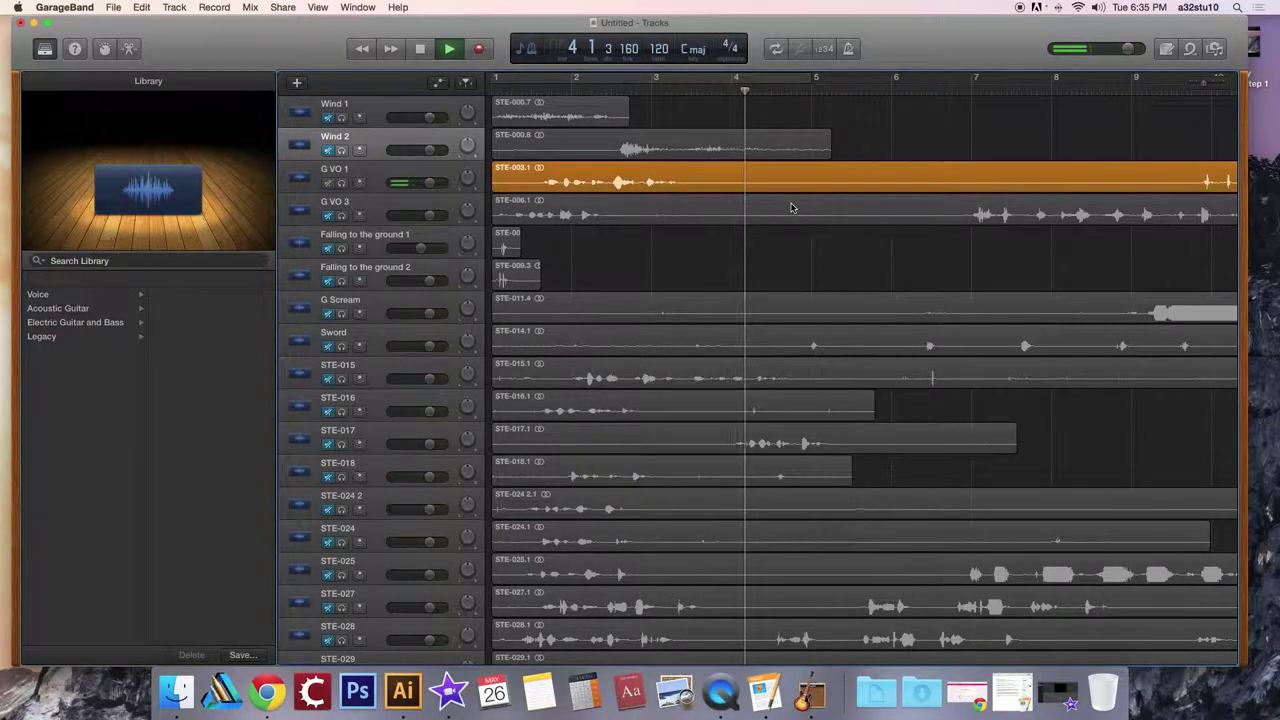
{"action": "key", "text": "space"}
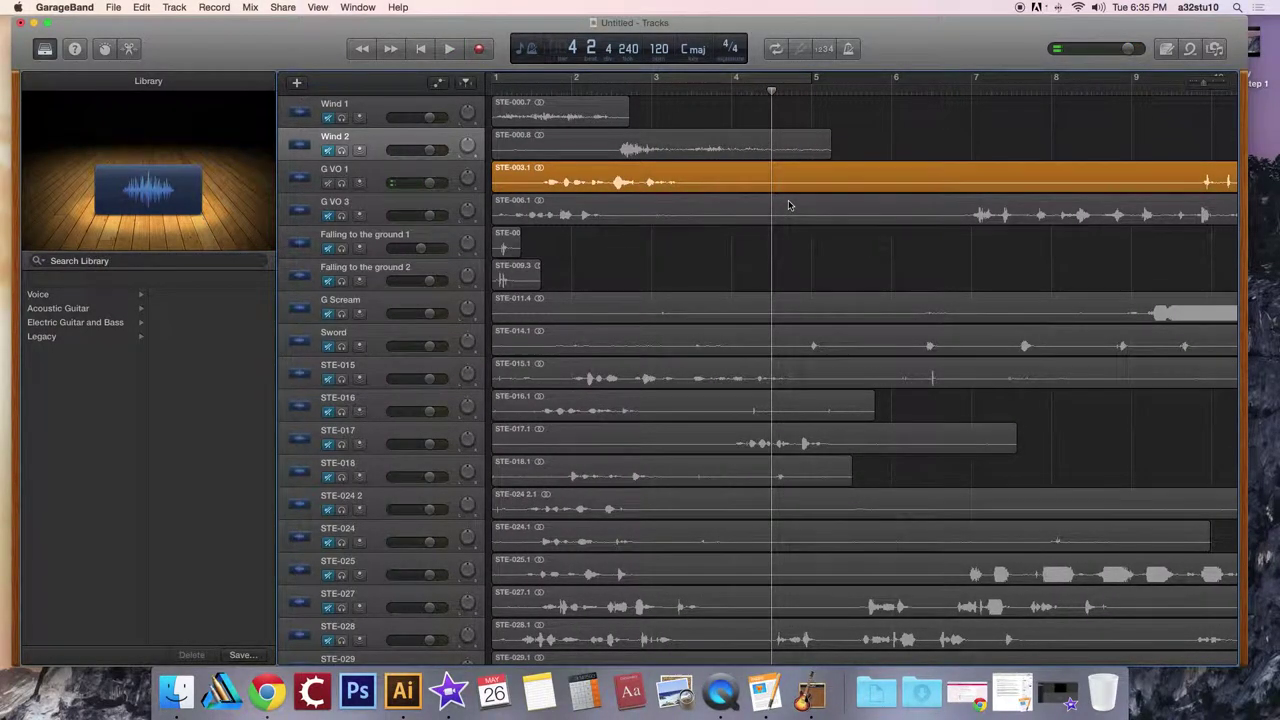
{"action": "left_click", "coordinate": [759, 172]}
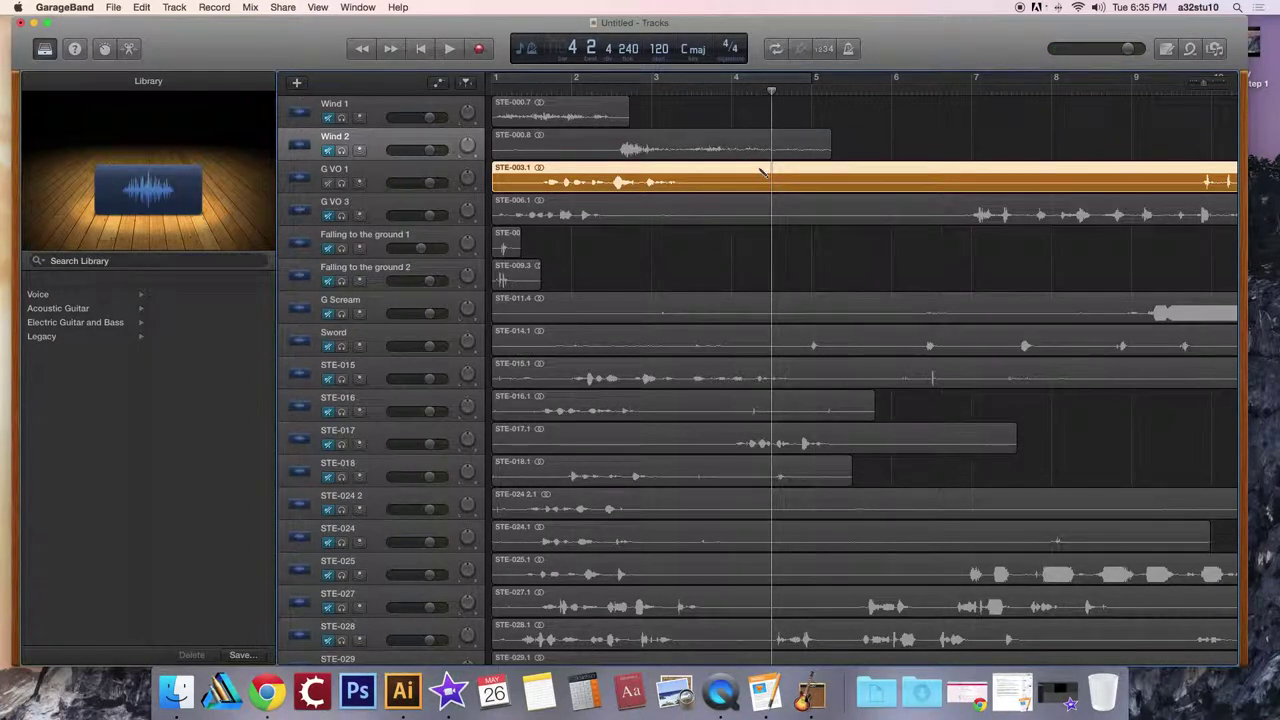
{"action": "key", "text": "super+t"}
{"action": "left_click", "coordinate": [759, 172]}
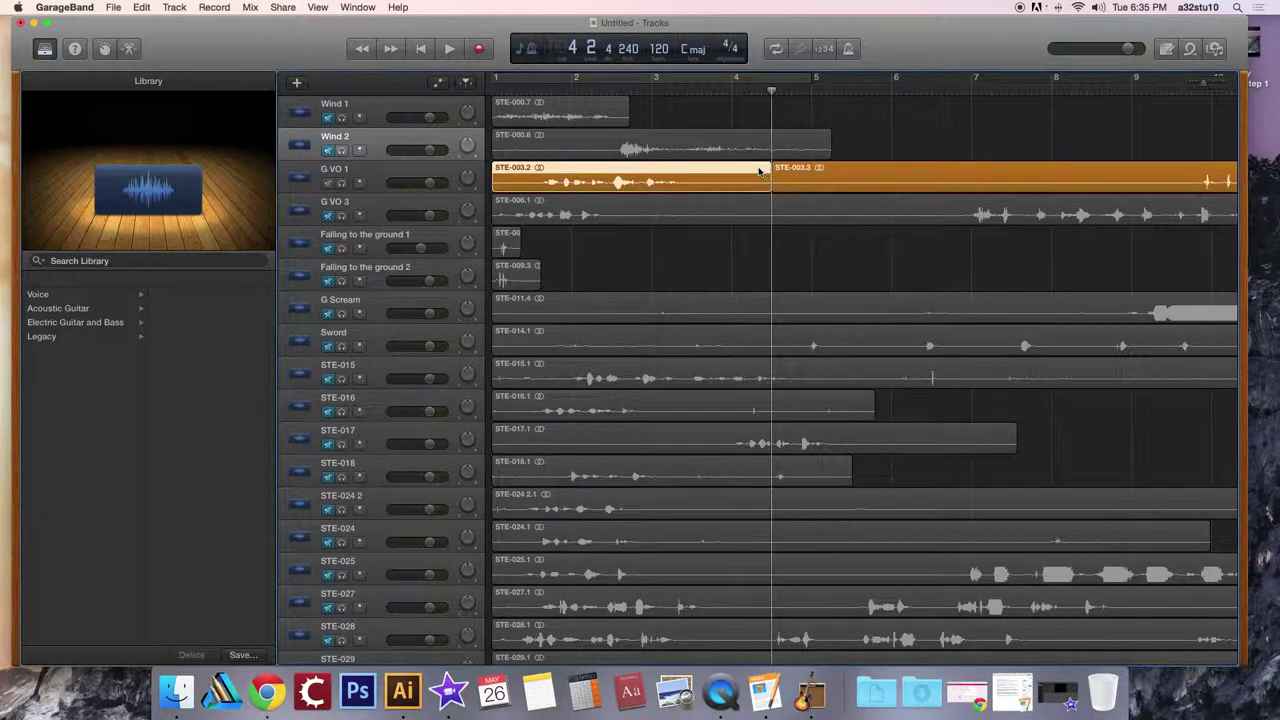
{"action": "key", "text": "Delete"}
{"action": "left_click_drag", "start_coordinate": [857, 168], "coordinate": [577, 182]}
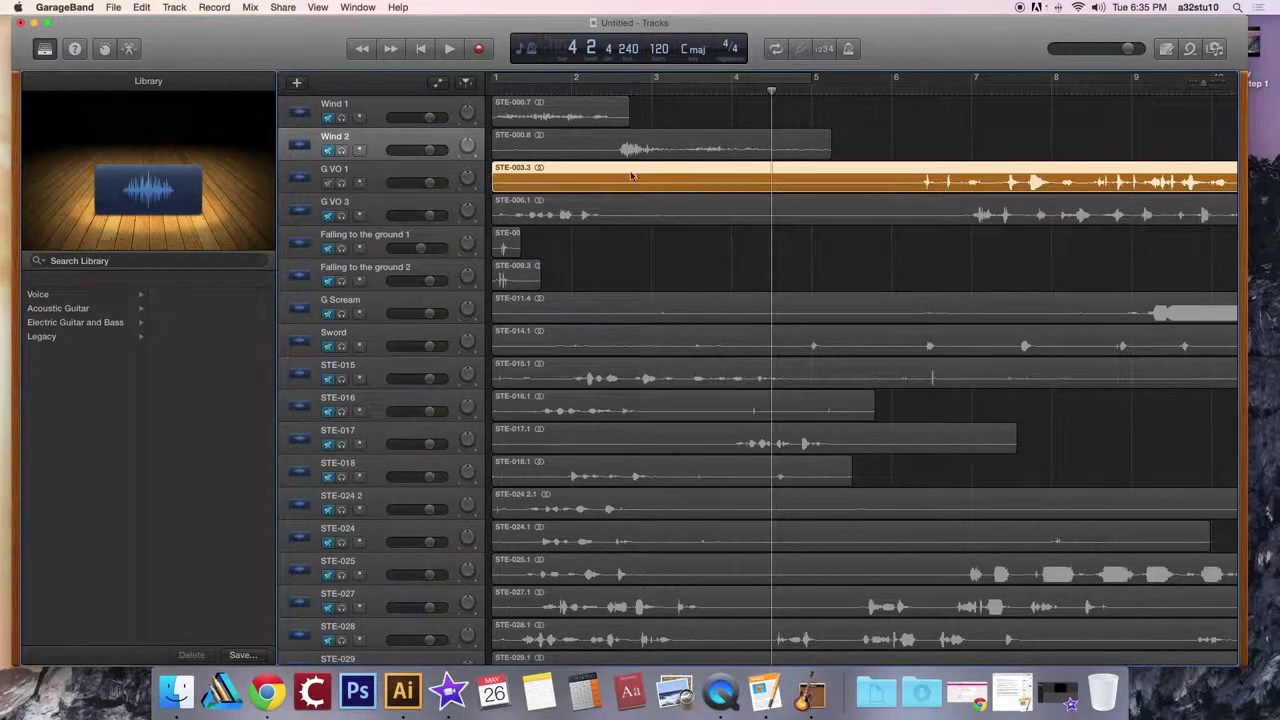
- Trim G VO 1 at about bar 20, deleting end piece STE-003.5, and mute the track
{"action": "key", "text": "space"}
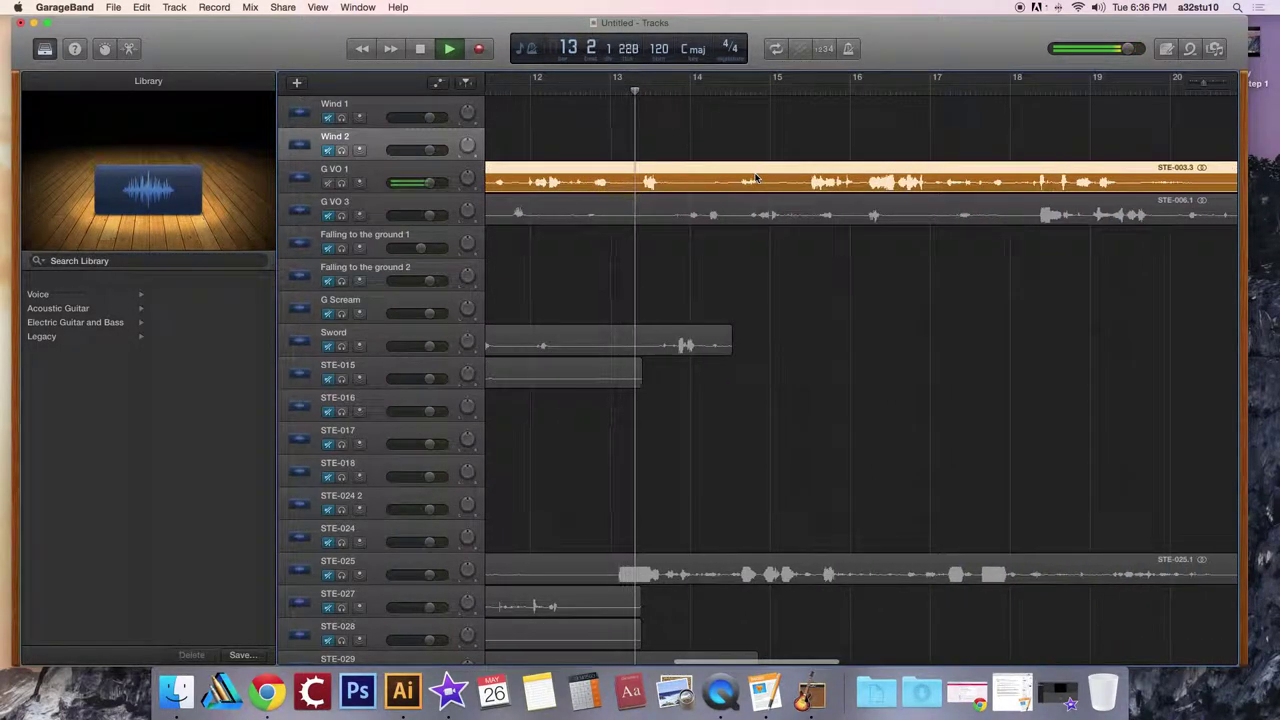
{"action": "key", "text": "space"}
{"action": "scroll", "coordinate": [1005, 166], "scroll_direction": "right", "scroll_amount": 5}
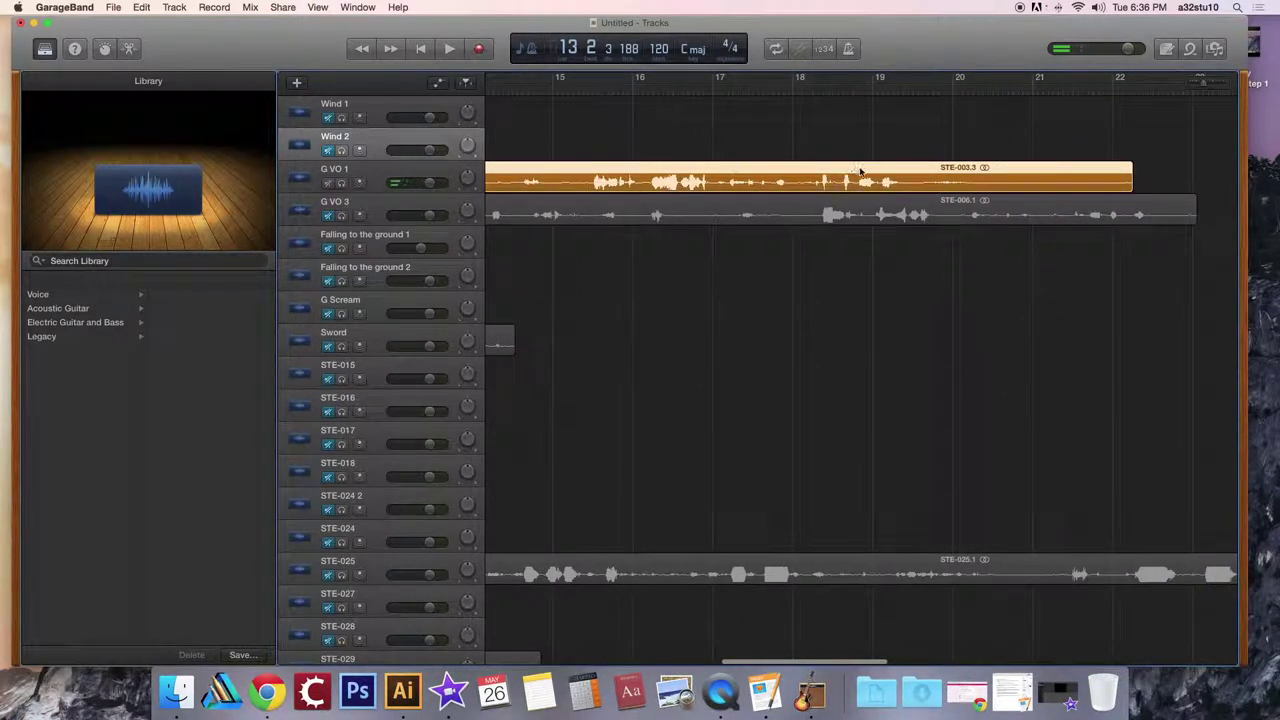
{"action": "left_click", "coordinate": [906, 98]}
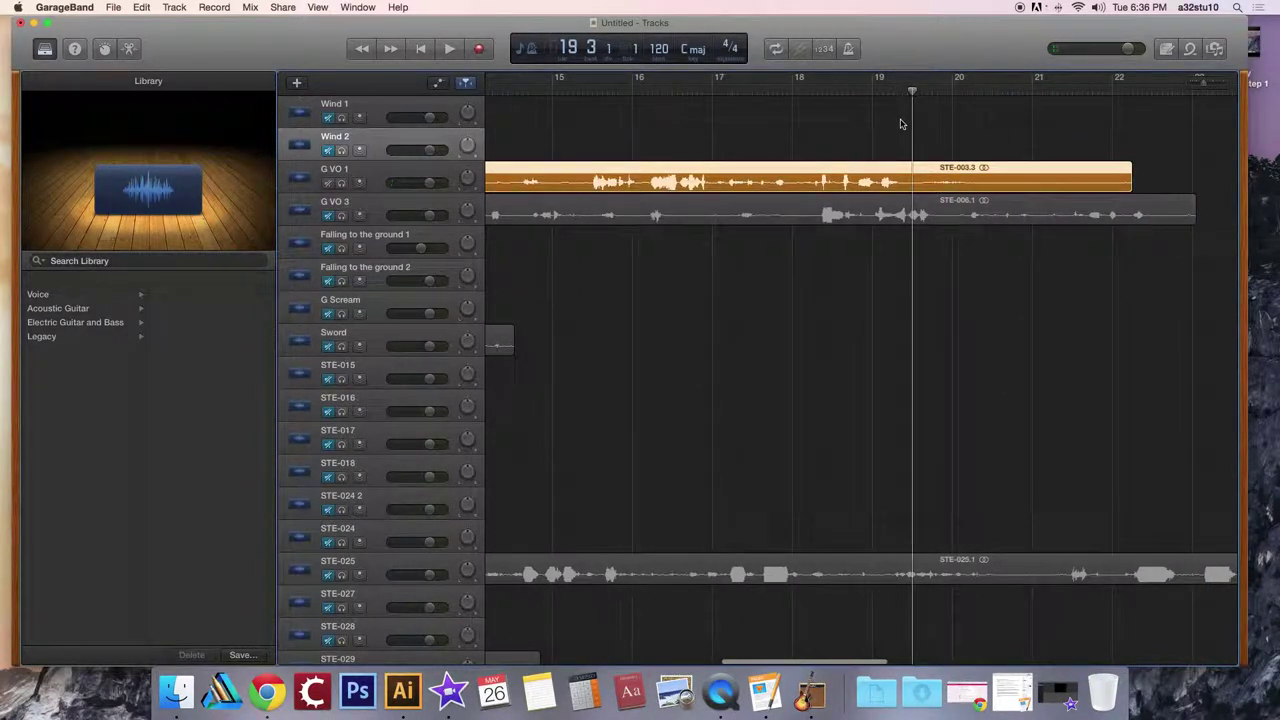
{"action": "key", "text": "space"}
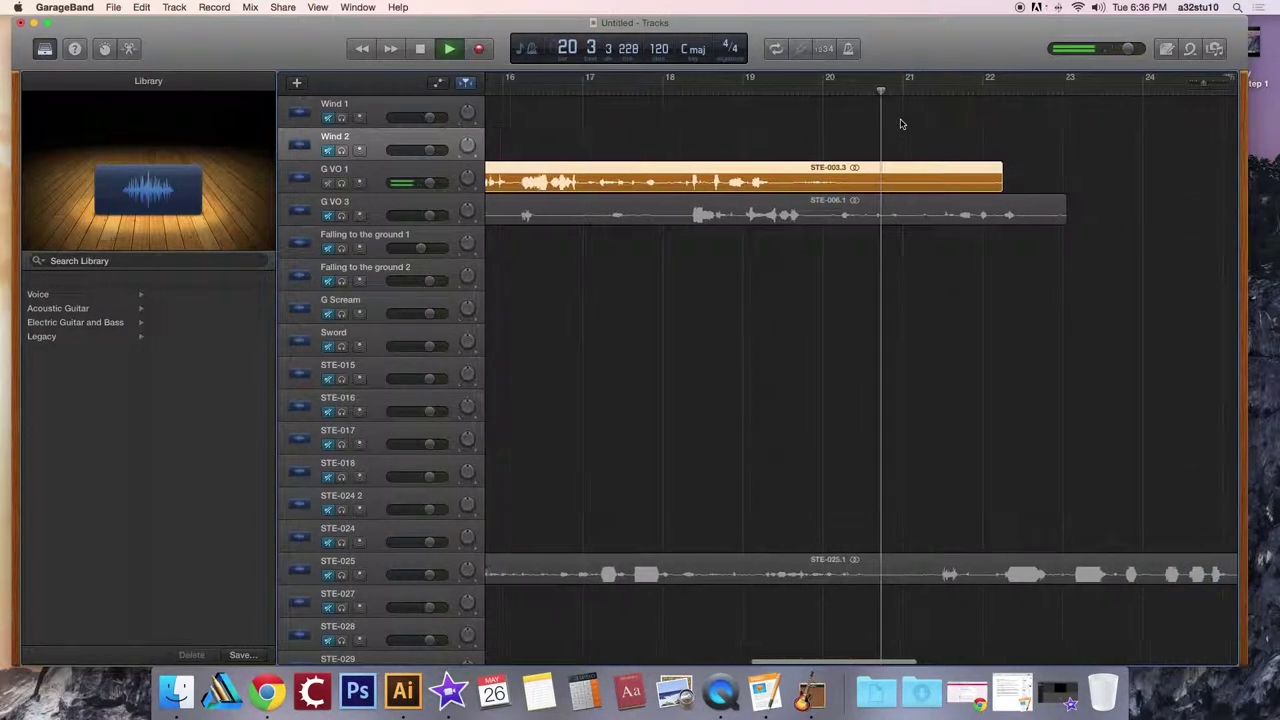
{"action": "key", "text": "space"}
{"action": "key", "text": "super+t"}
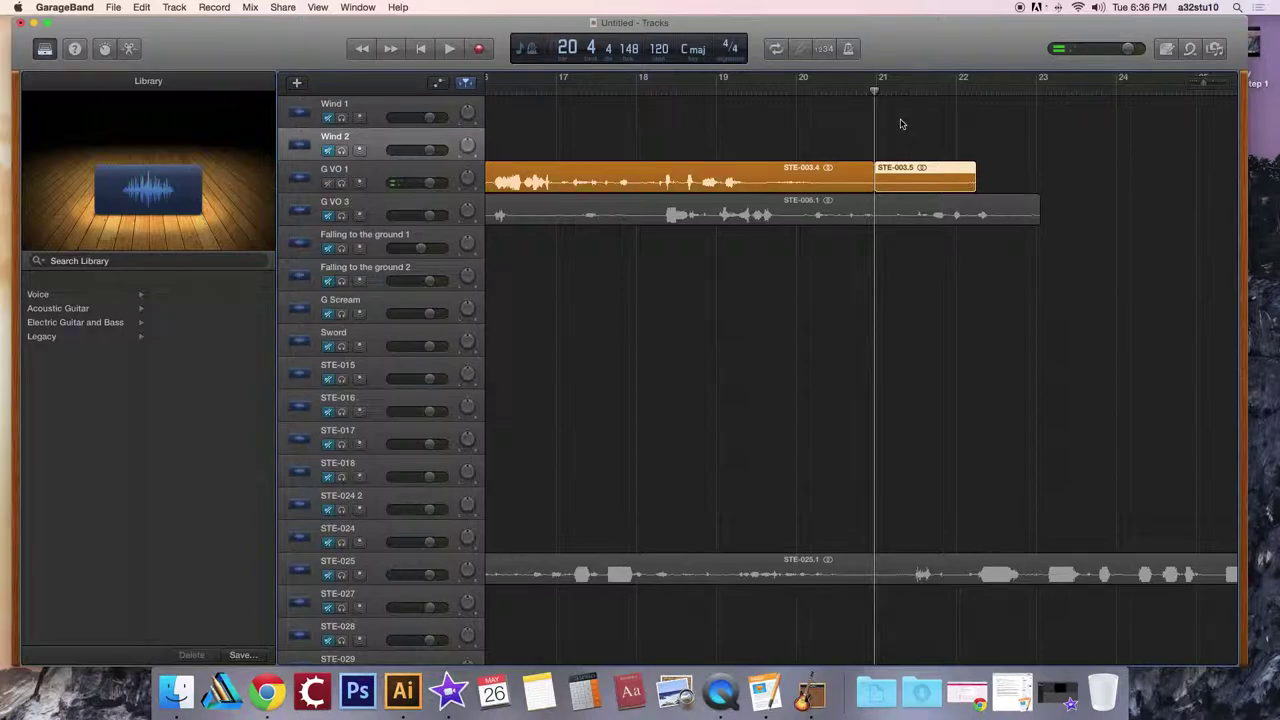
{"action": "key", "text": "Delete"}
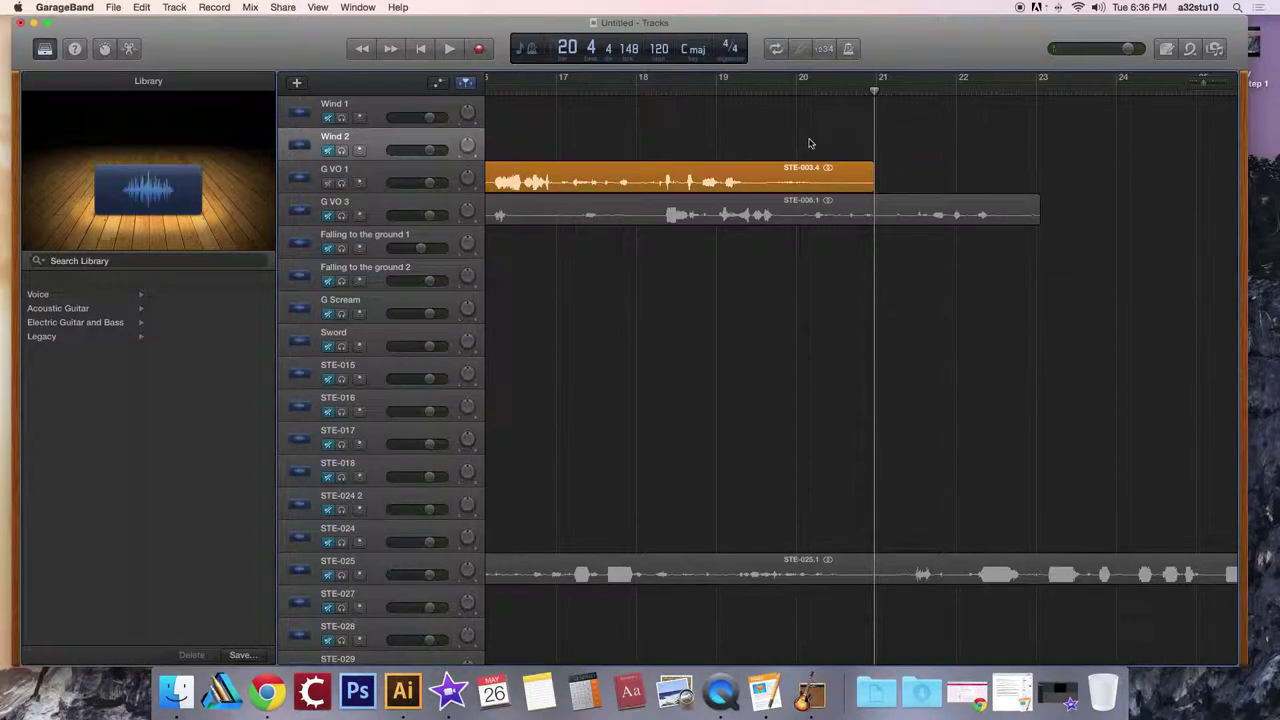
{"action": "key", "text": "super+Left"}
{"action": "key", "text": "super+Left"}
{"action": "key", "text": "super+Left"}
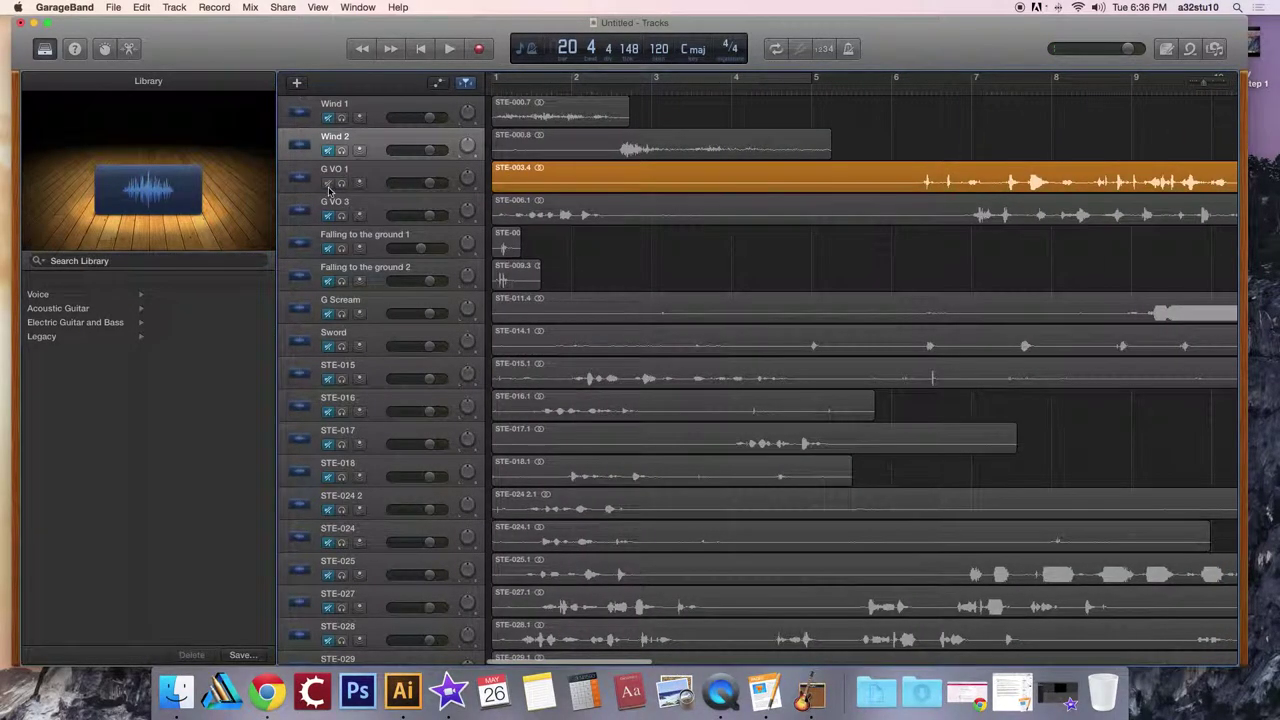
{"action": "left_click", "coordinate": [328, 184]}
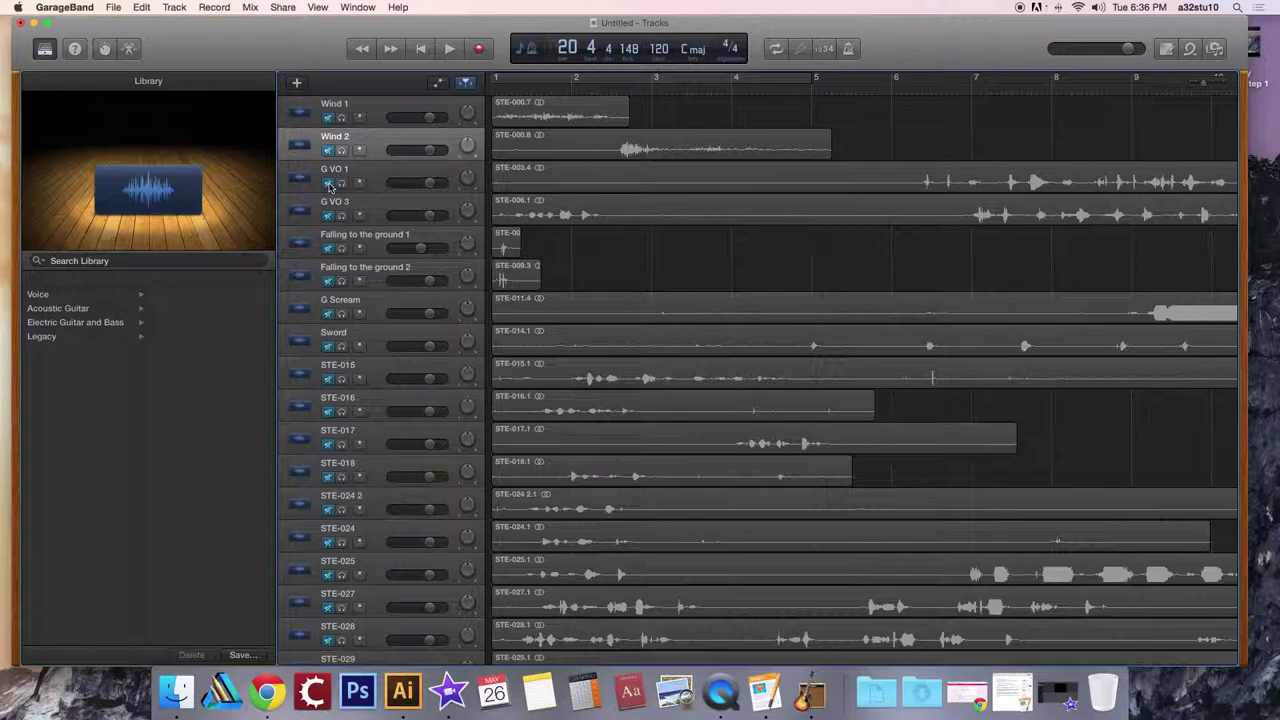
{"action": "left_click", "coordinate": [297, 83]}
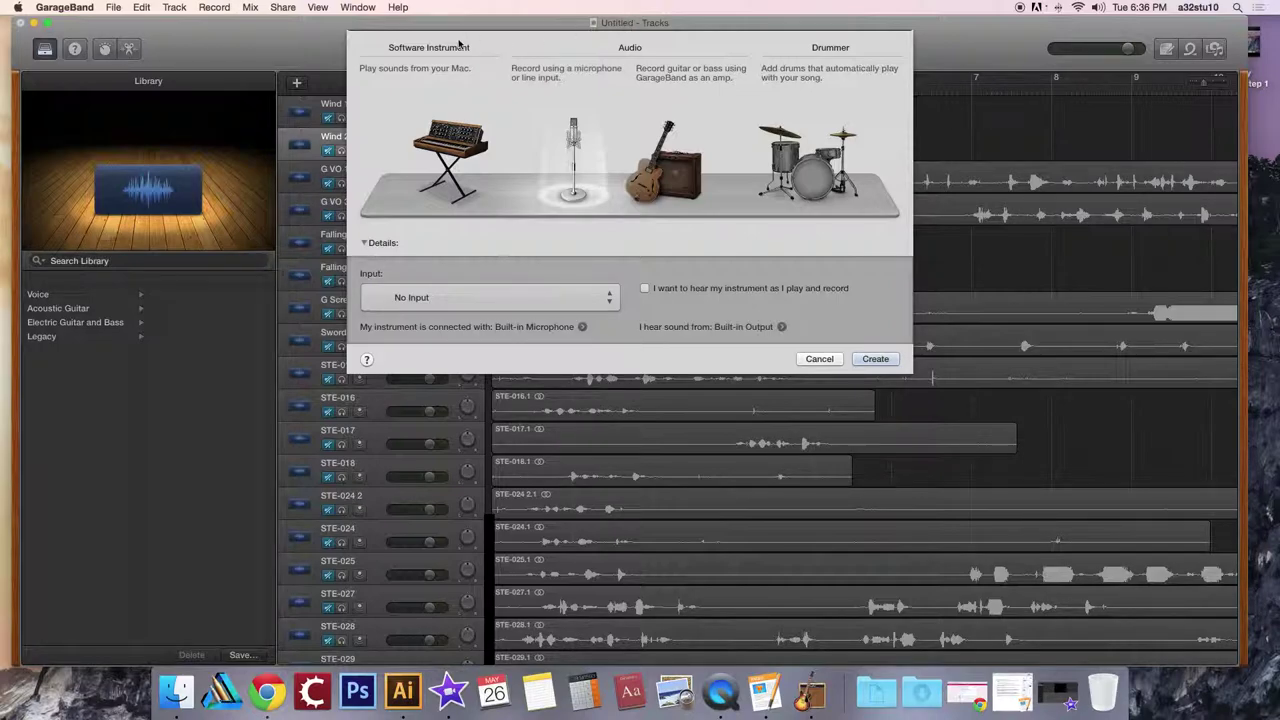
{"action": "left_click", "coordinate": [819, 359]}
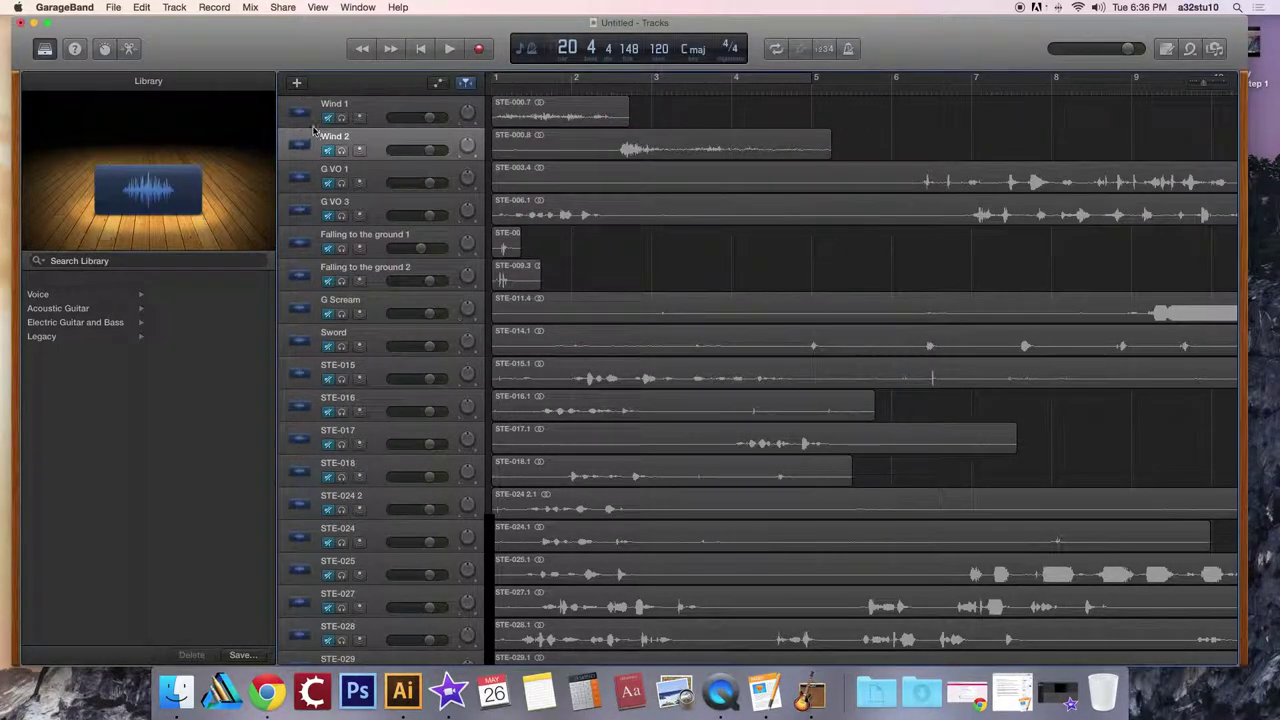